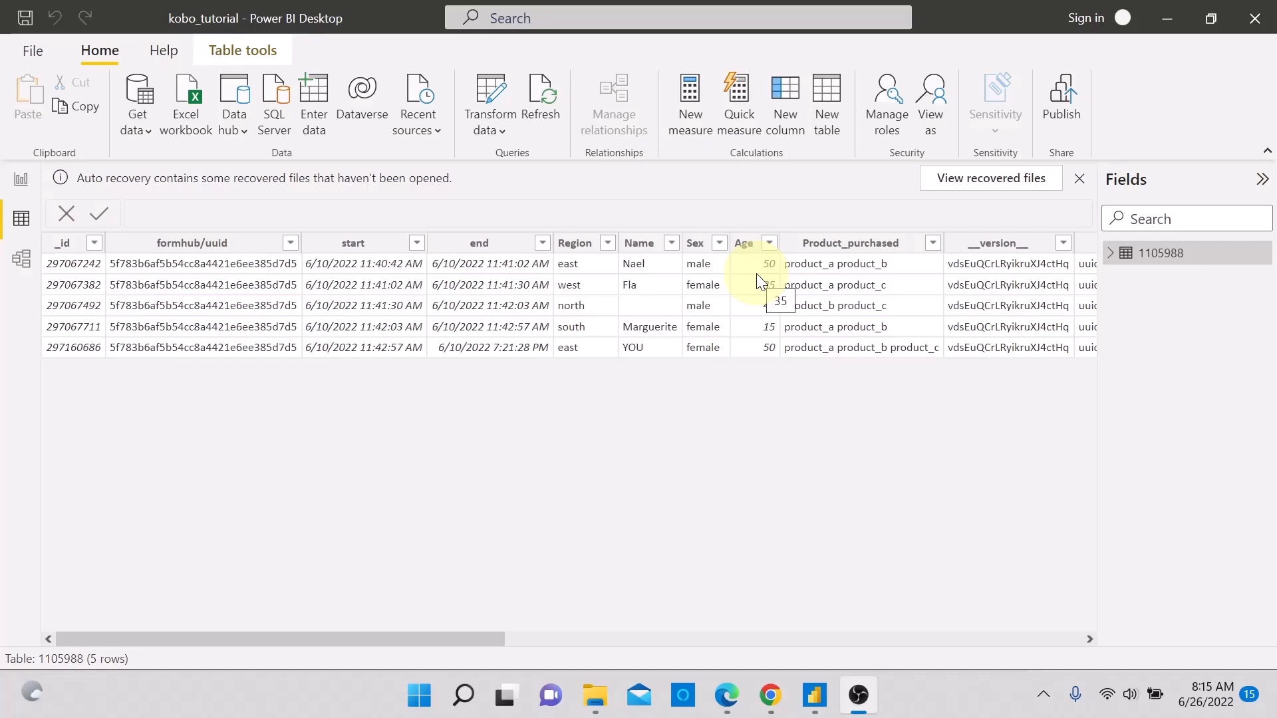
Step: Open the table's query in the Power Query Editor and maximize the editor window
click(502, 126)
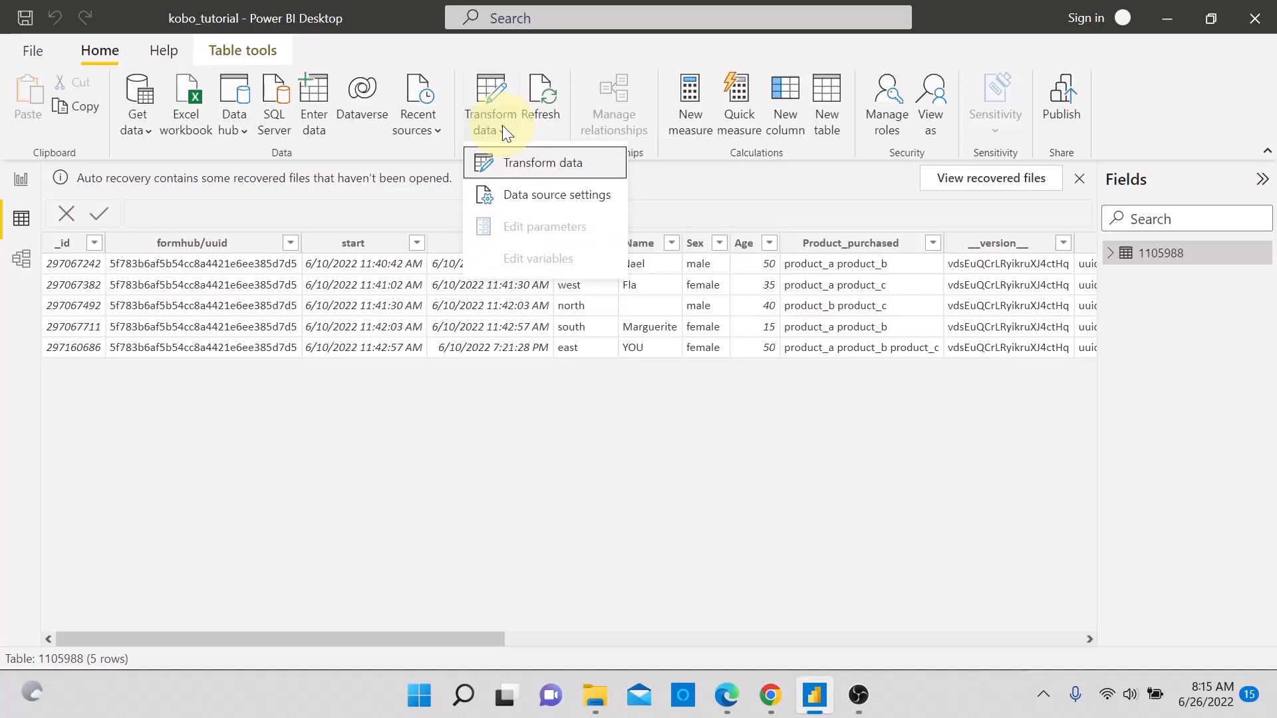
click(529, 163)
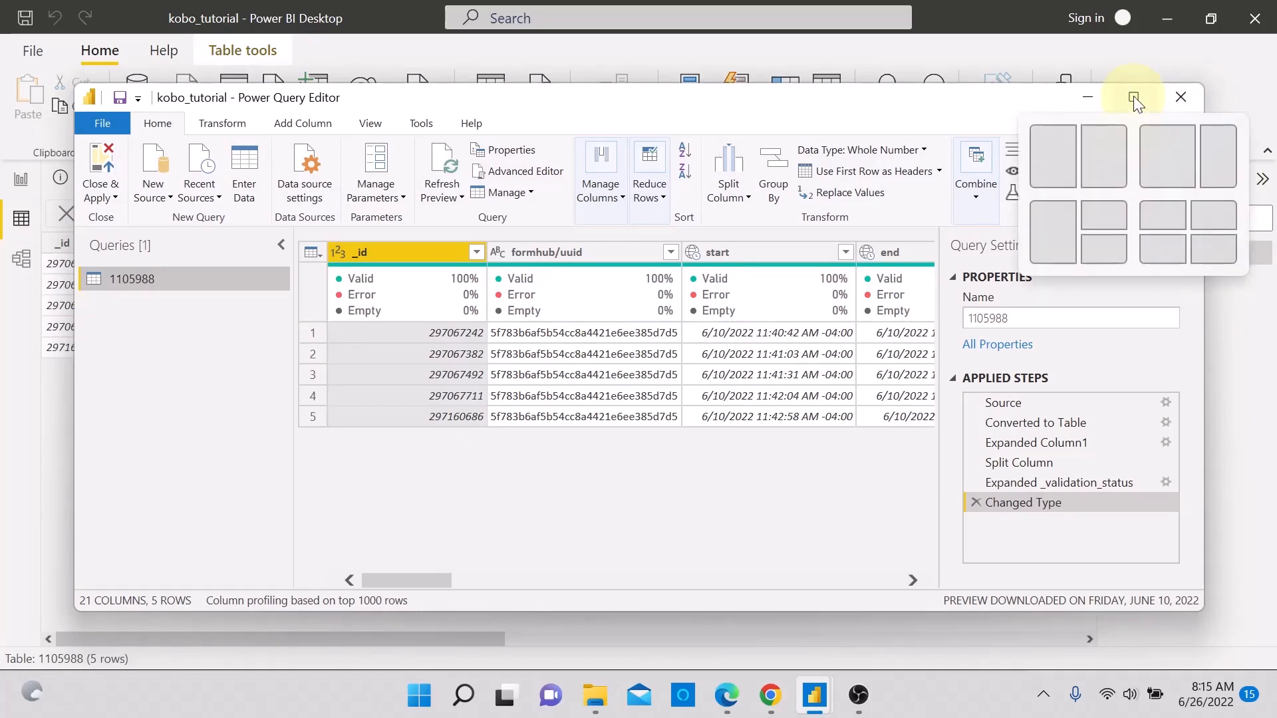
click(1135, 101)
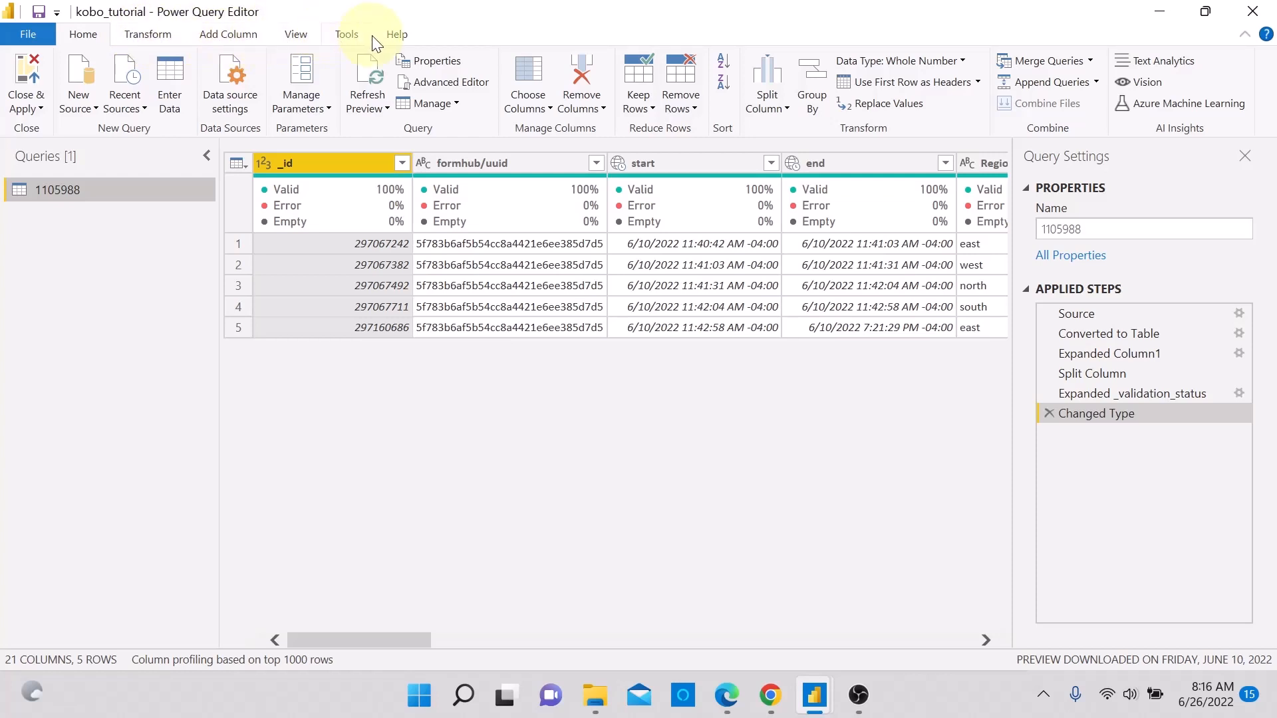
Step: Start adding a conditional column to the query and name it Youth_Femal
click(233, 36)
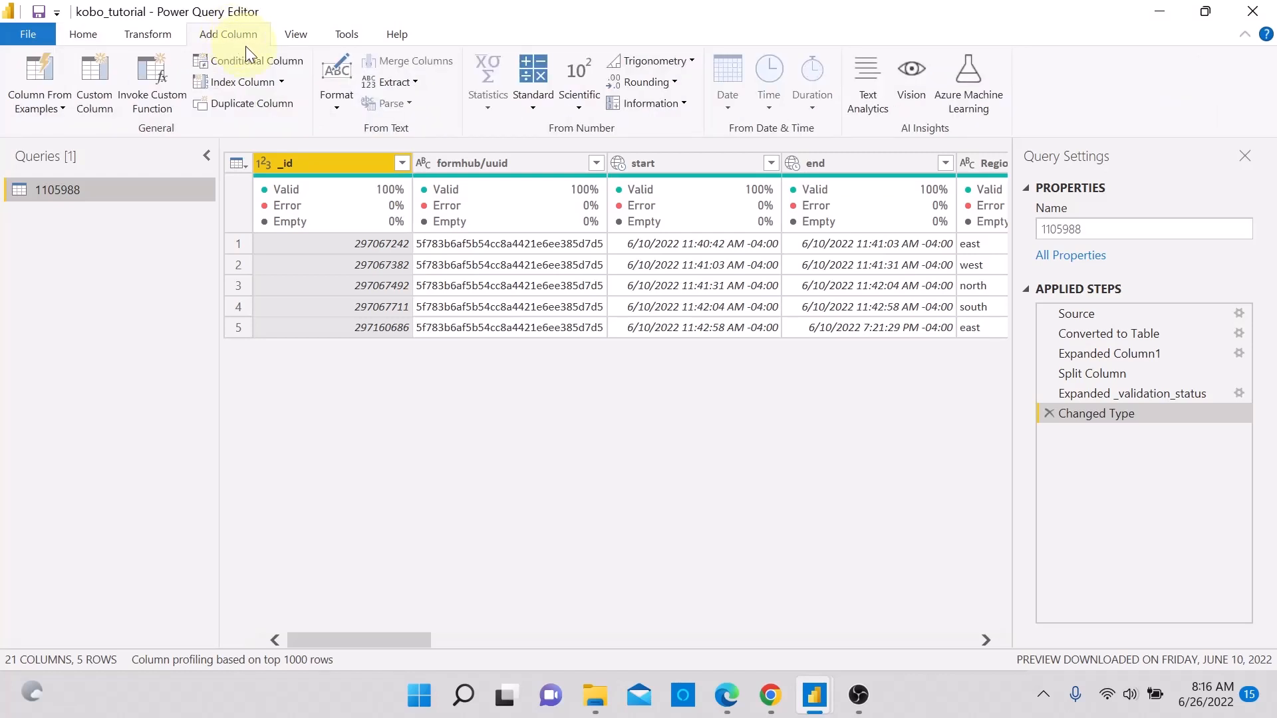
click(253, 62)
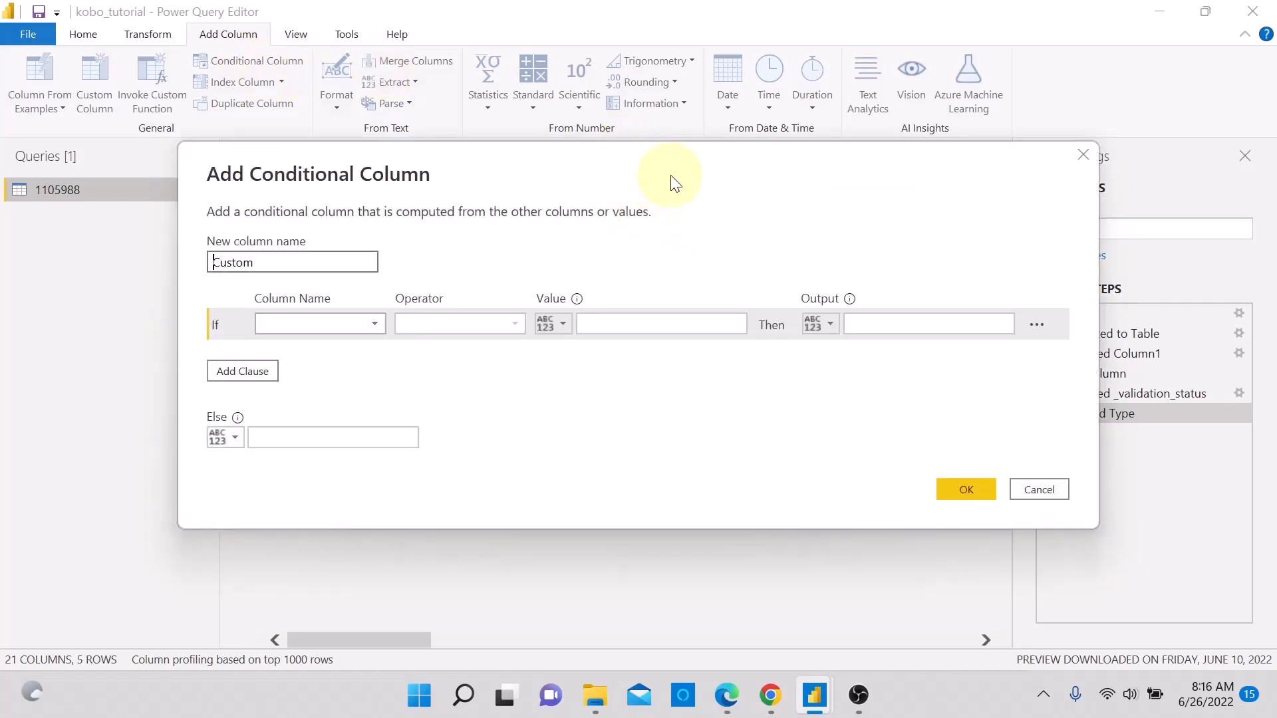
drag(673, 168, 672, 133)
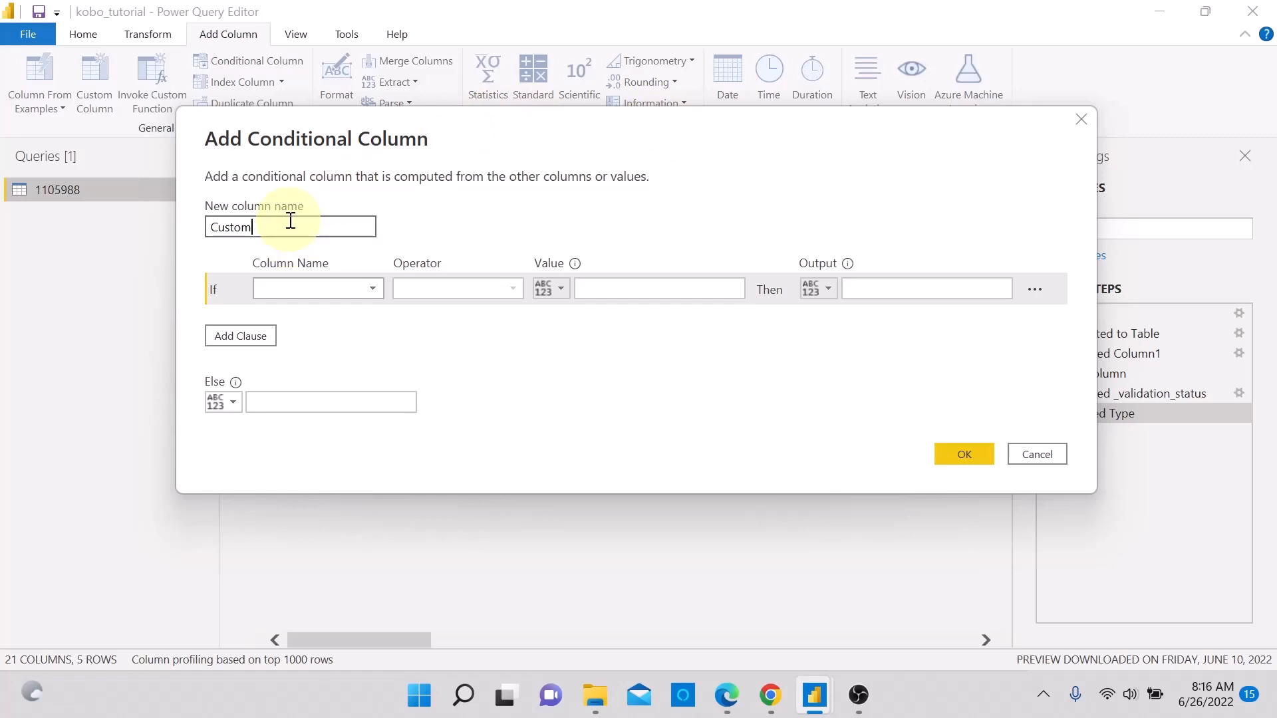
key(BackSpace)
key(BackSpace)
key(BackSpace)
key(BackSpace)
key(BackSpace)
key(BackSpace)
text(Youth_Fem)
Step: Define the first condition of the conditional column as Sex equals Female
click(373, 288)
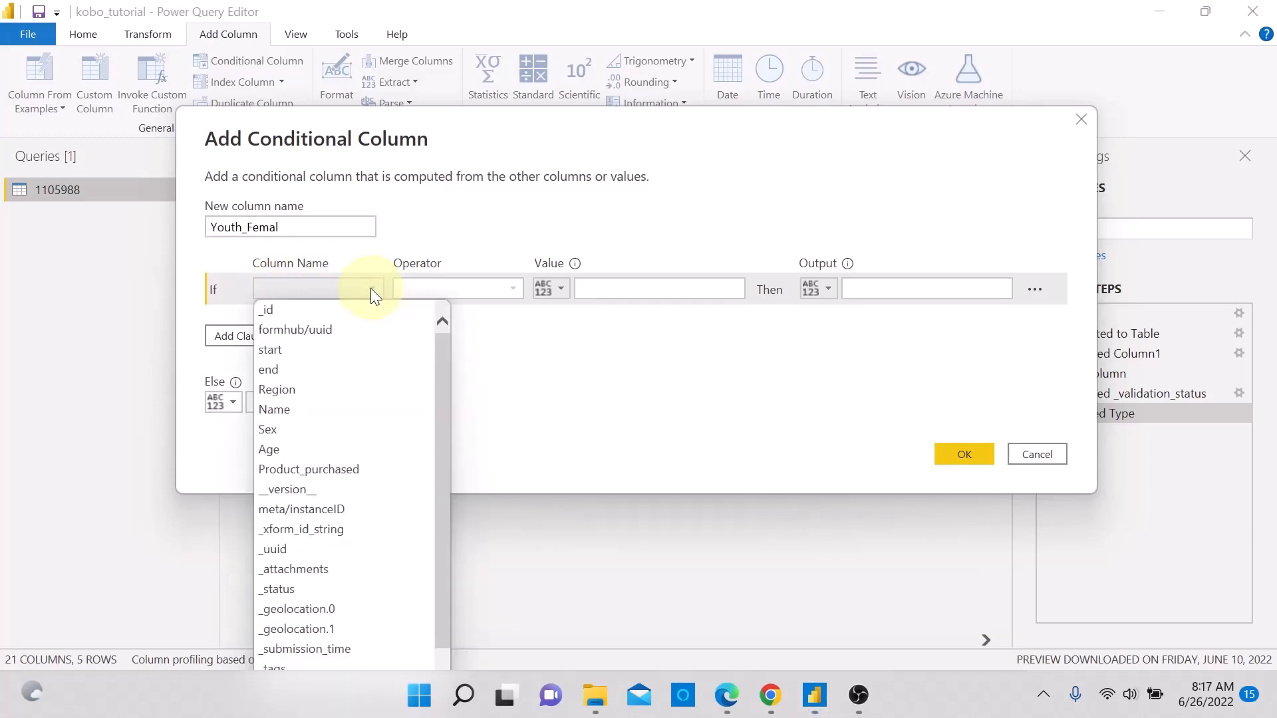
click(298, 429)
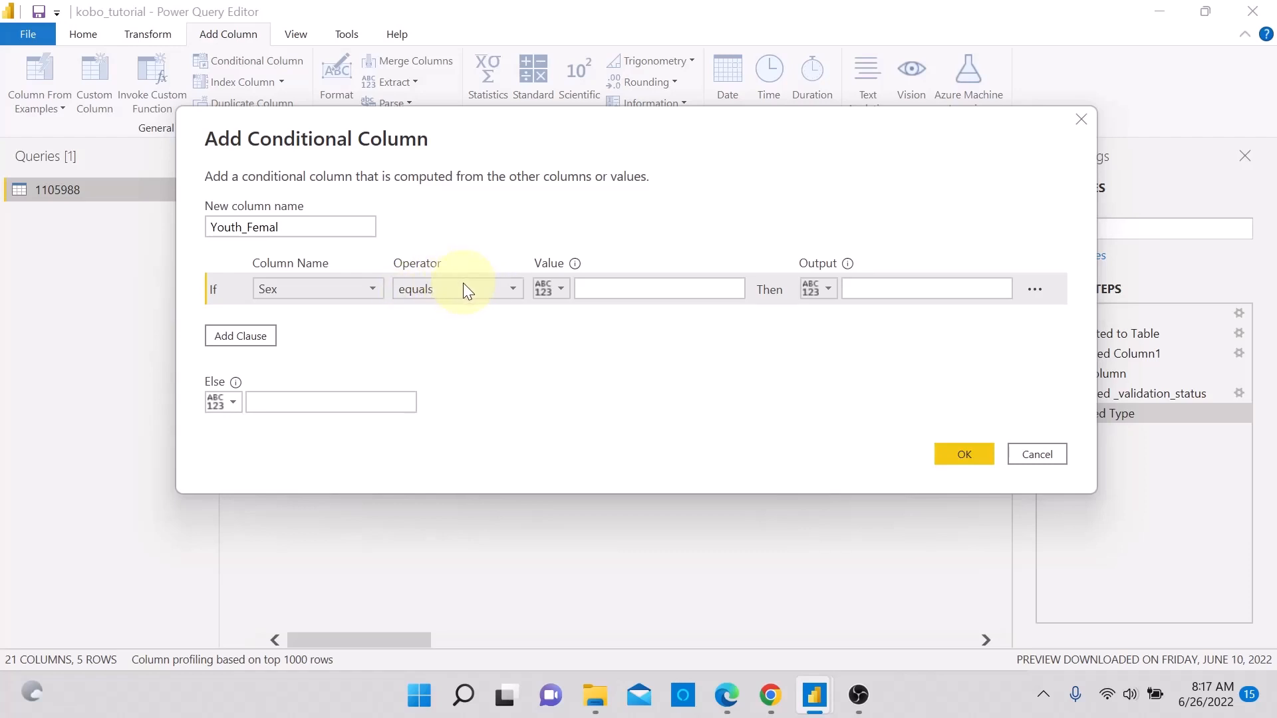
click(515, 293)
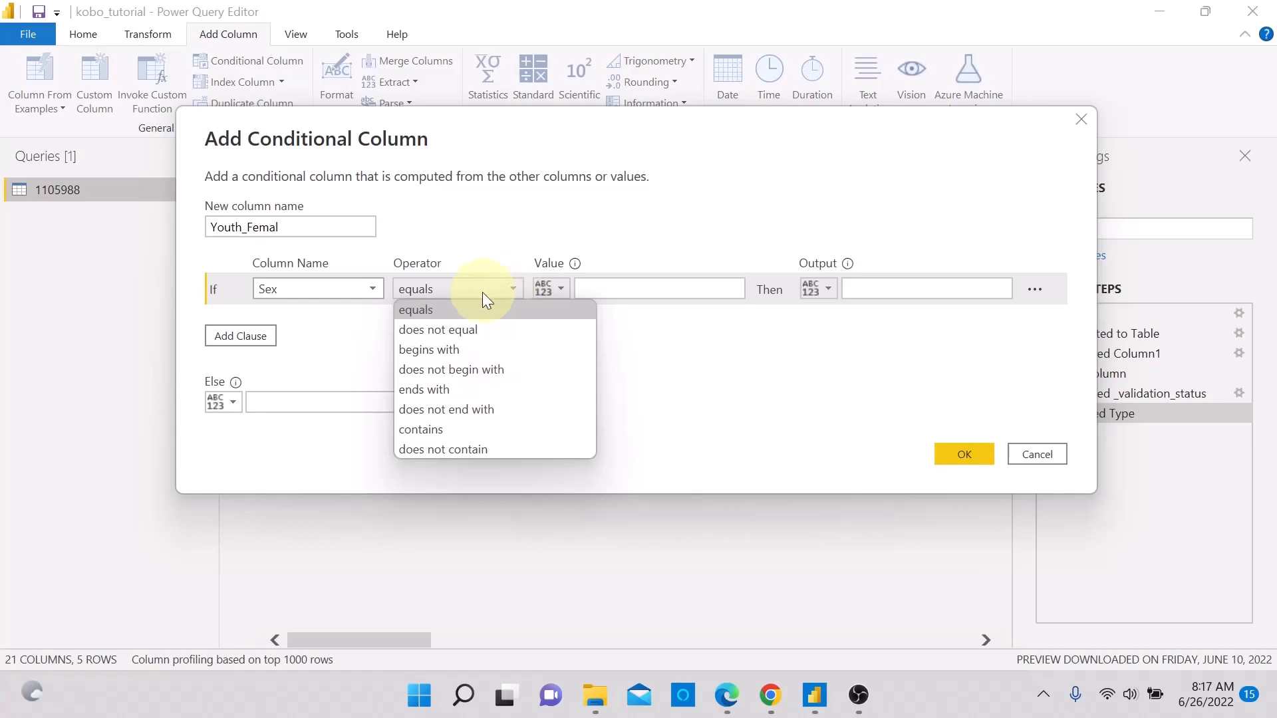
click(461, 306)
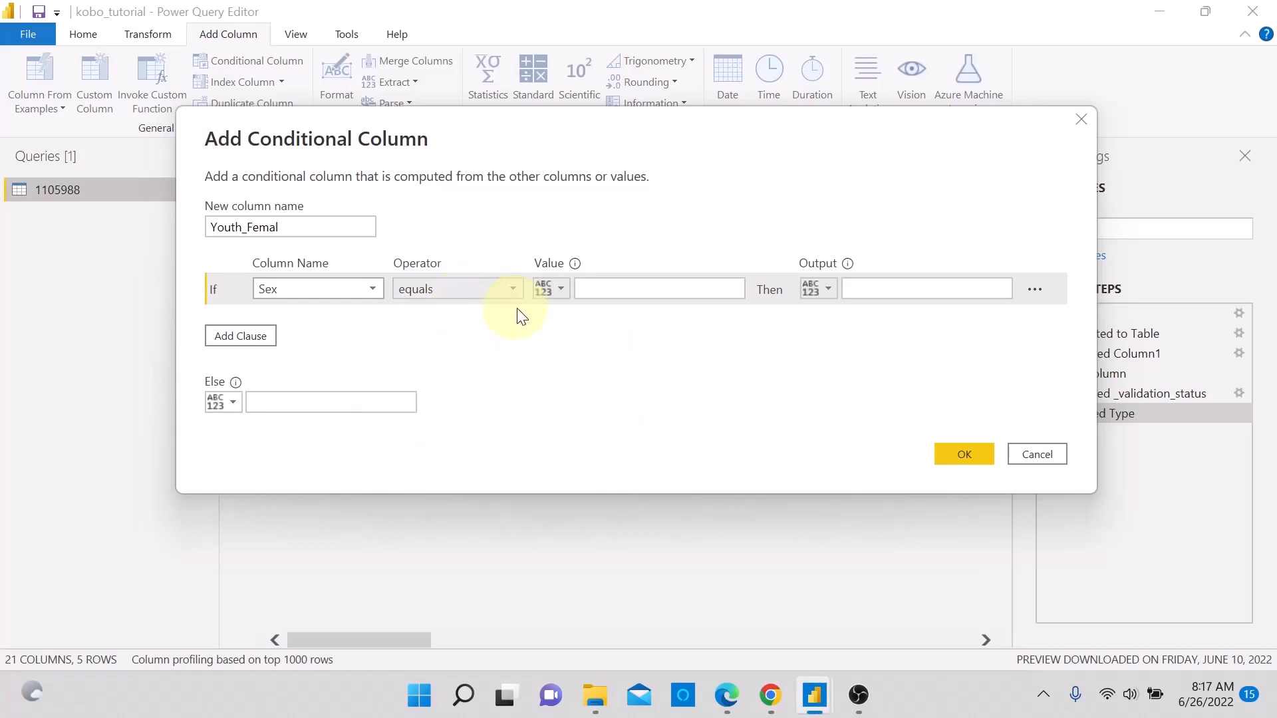
click(586, 288)
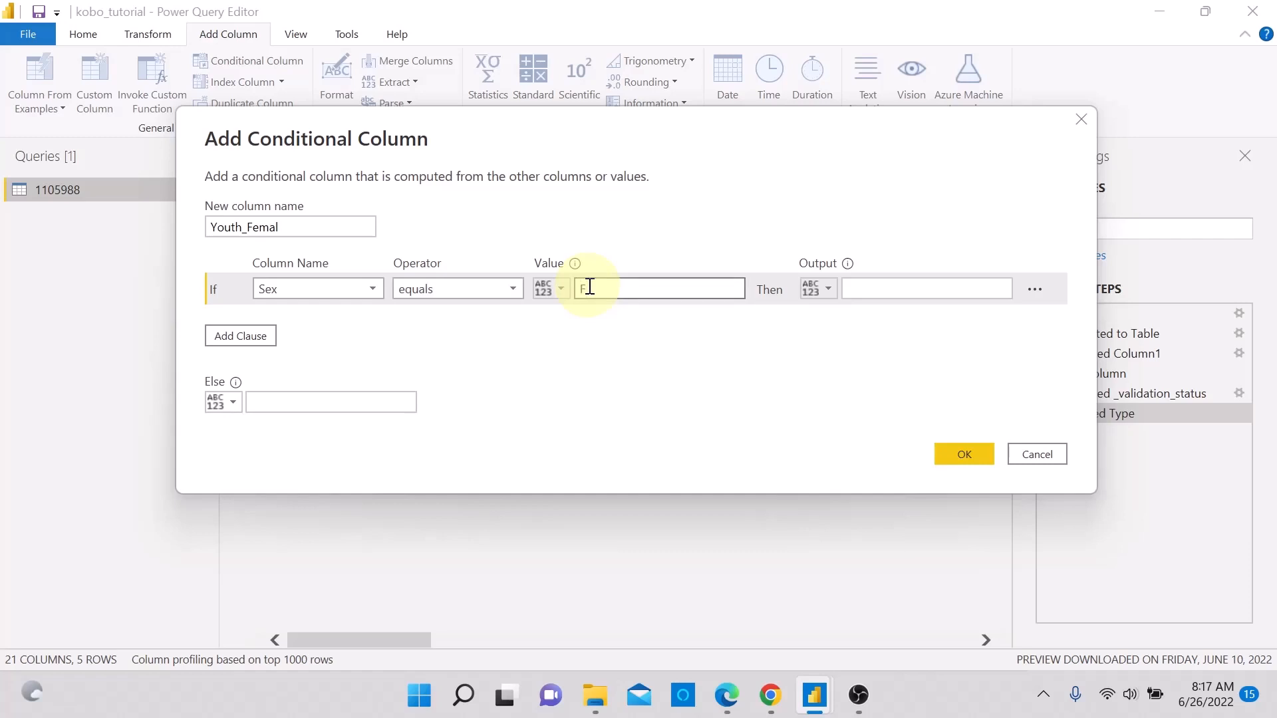
text(Female)
Step: Make the Sex condition output a column instead of a fixed value, choosing the Age column
click(877, 279)
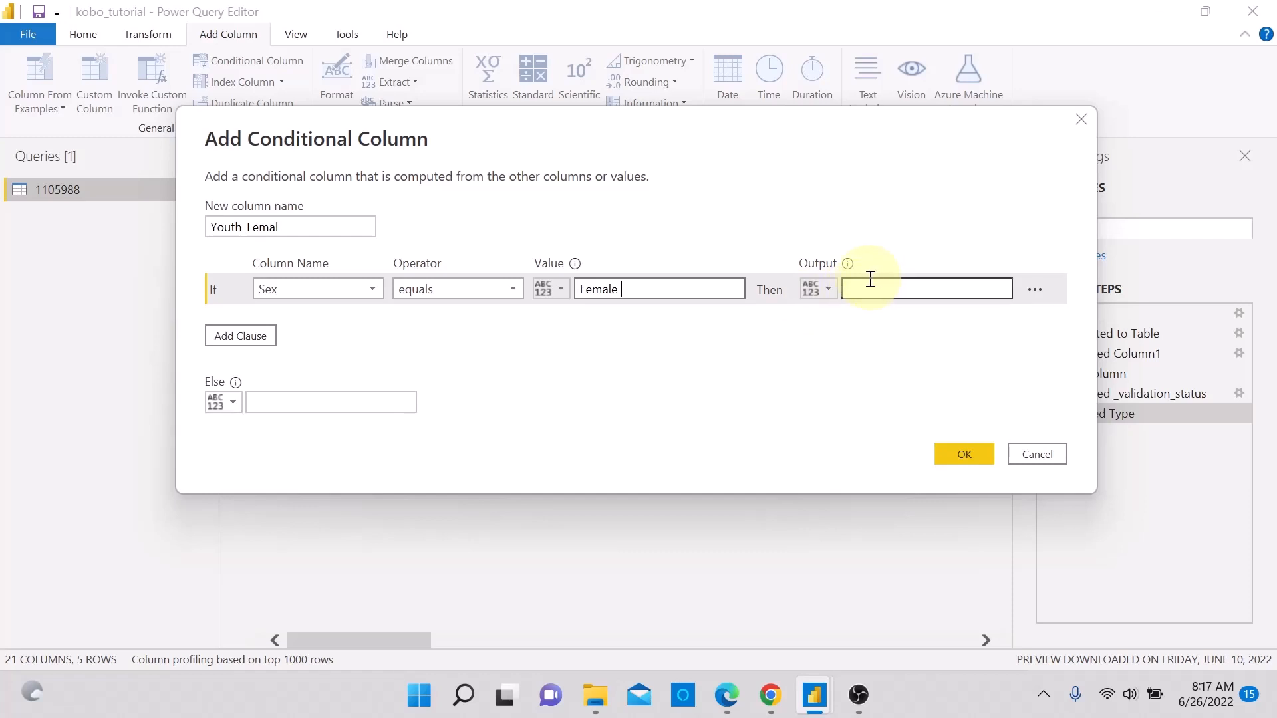
click(829, 290)
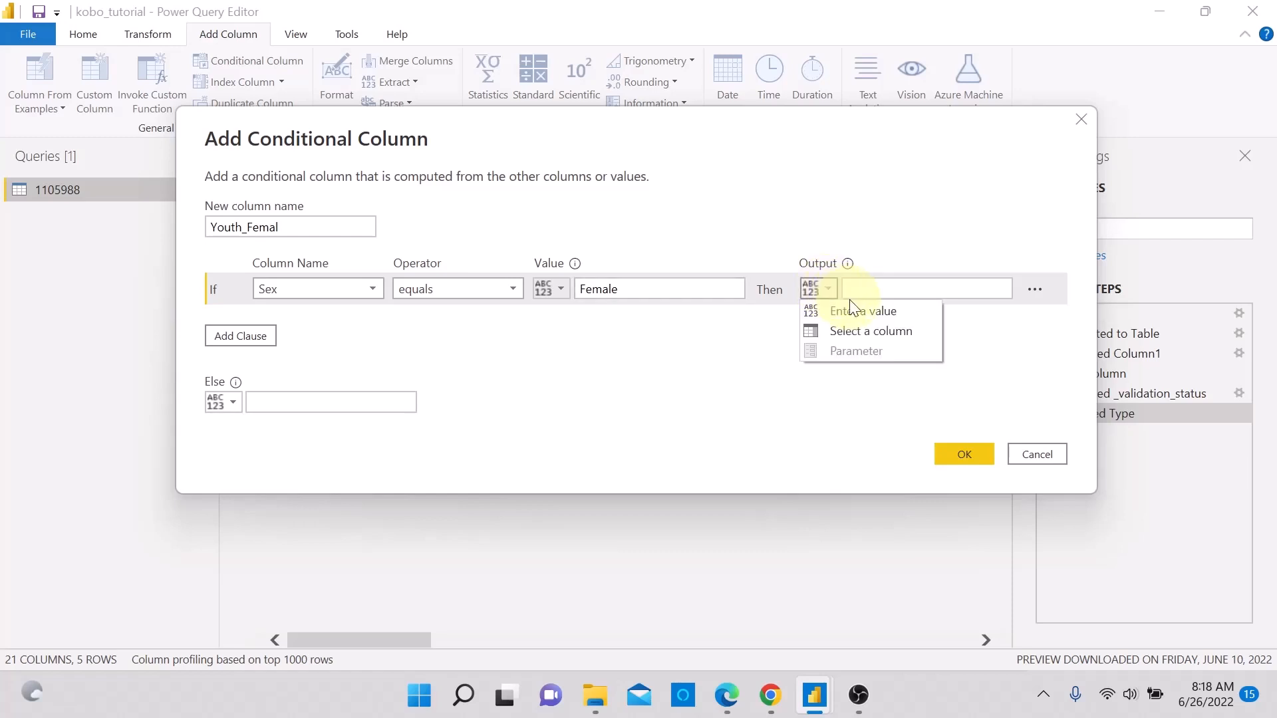
click(862, 338)
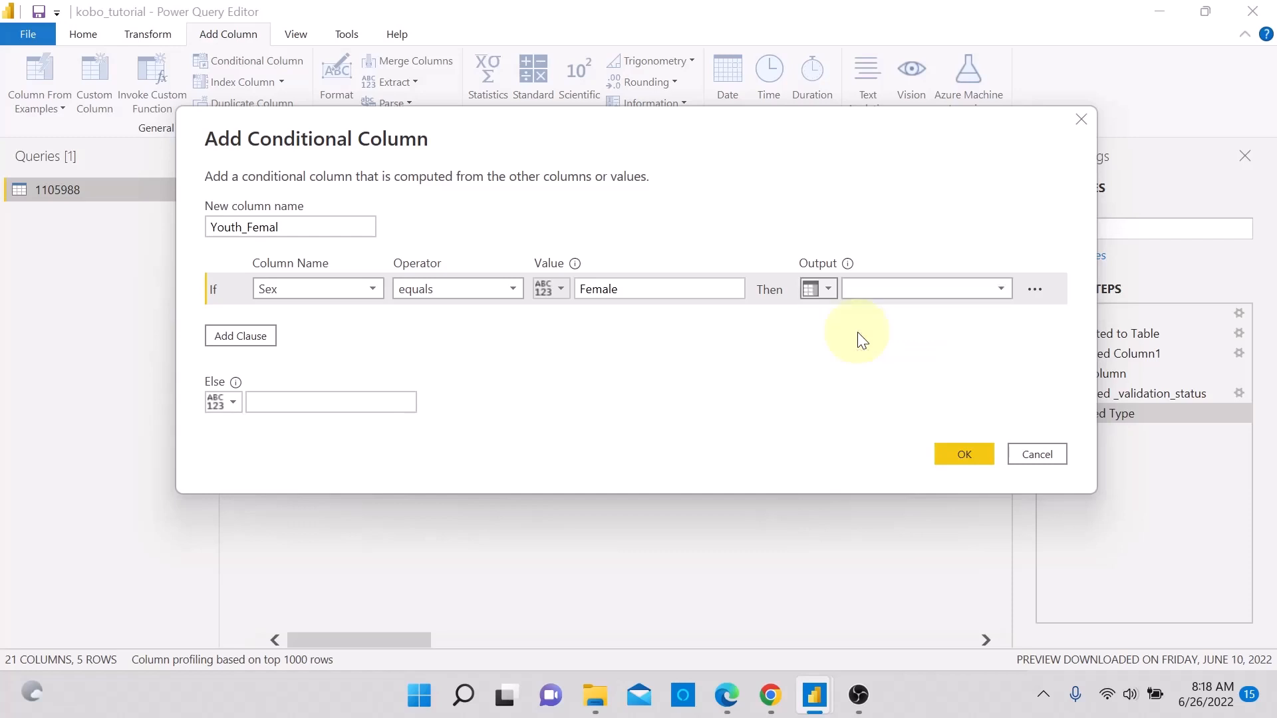
click(830, 283)
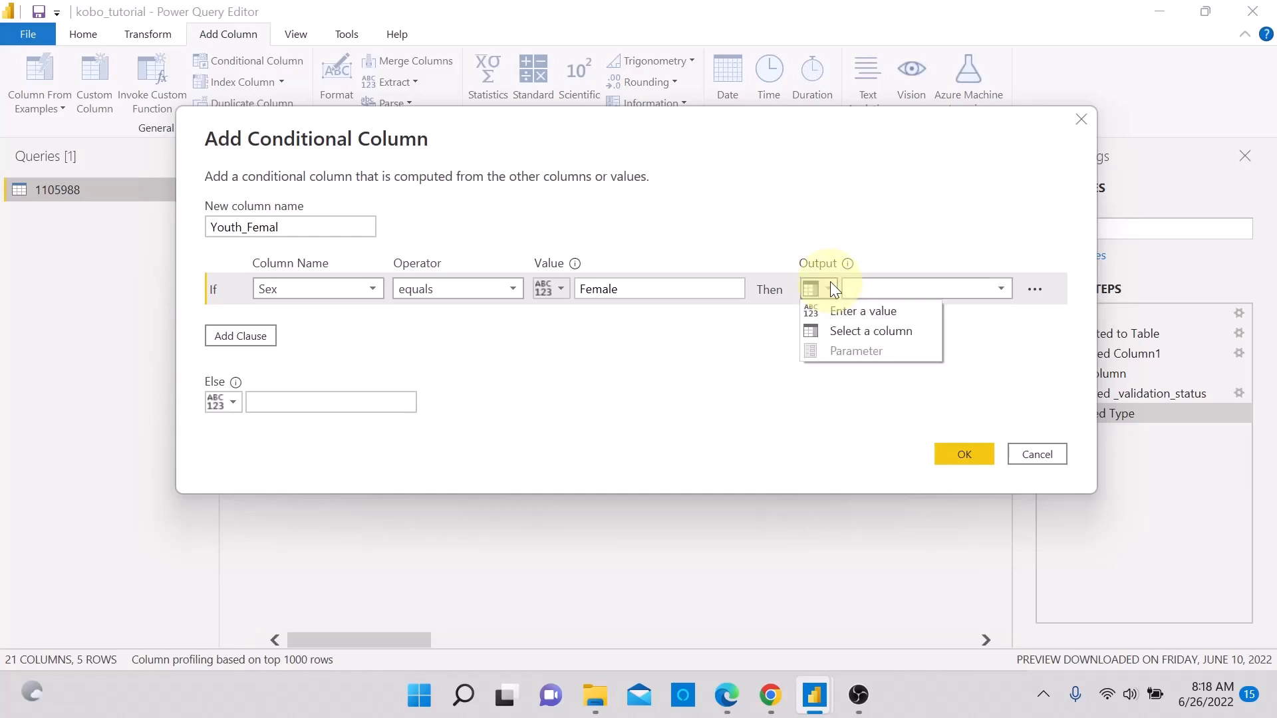
click(844, 332)
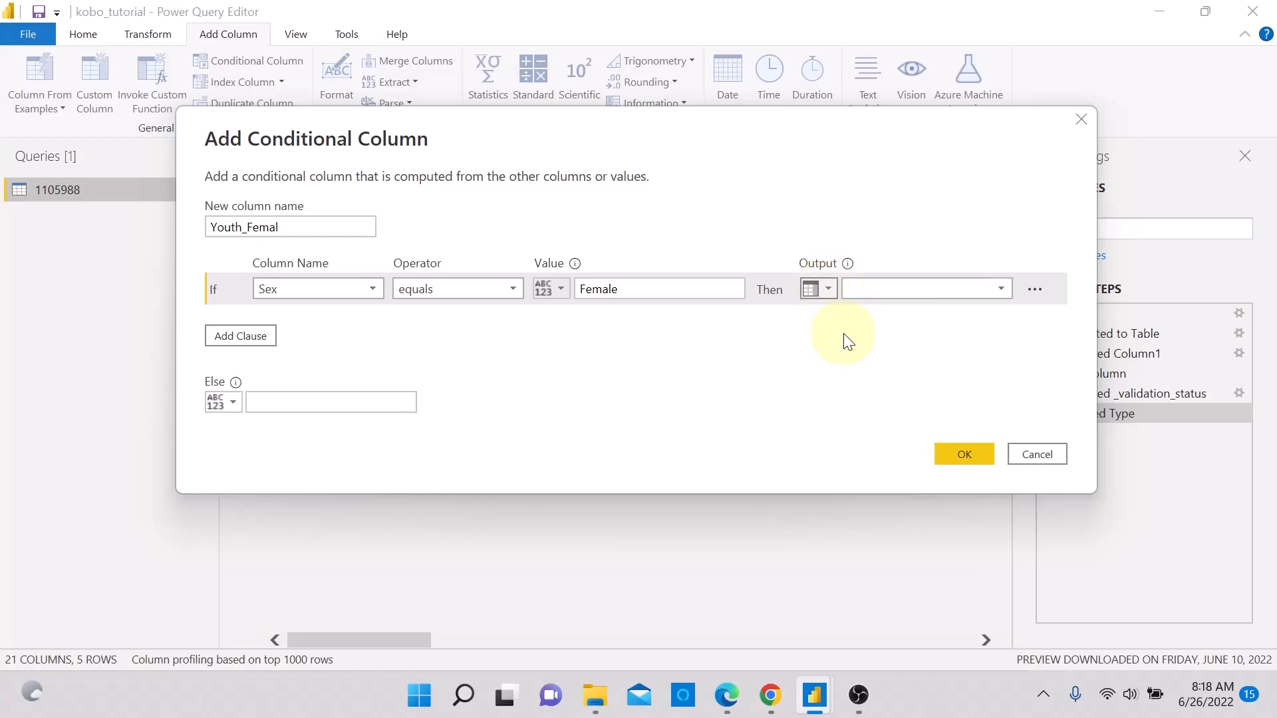
click(1000, 287)
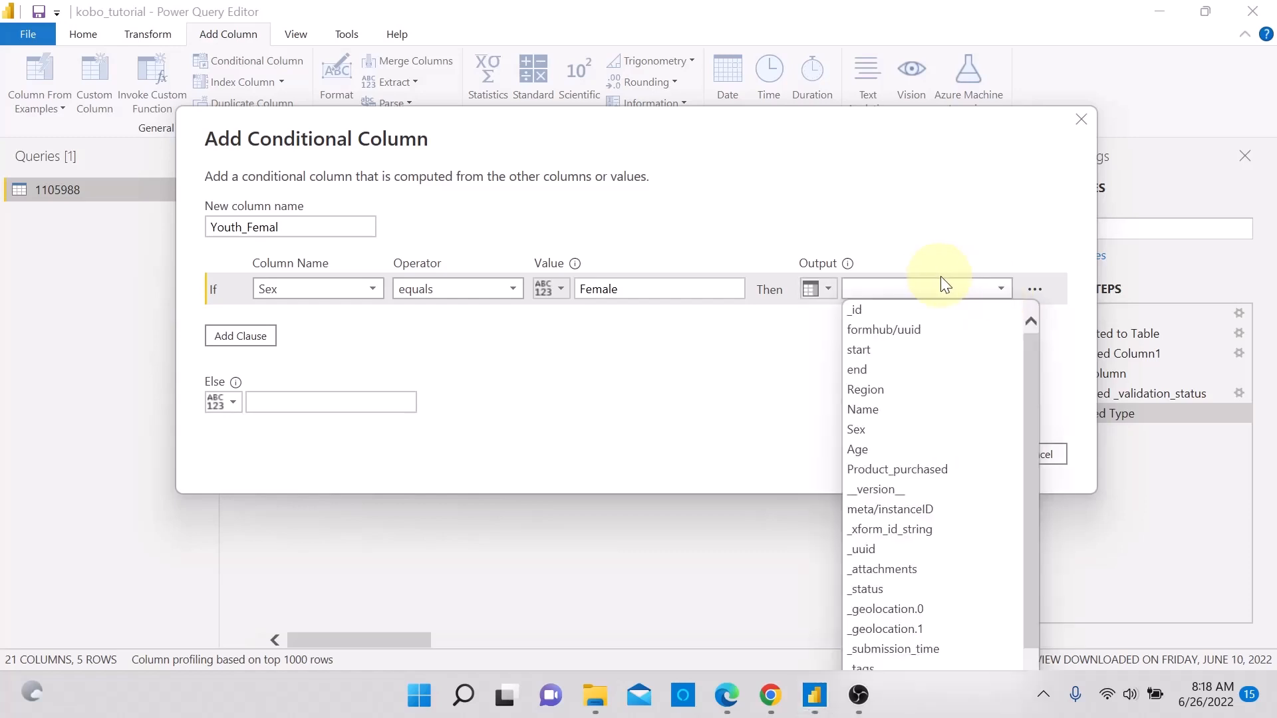
click(898, 450)
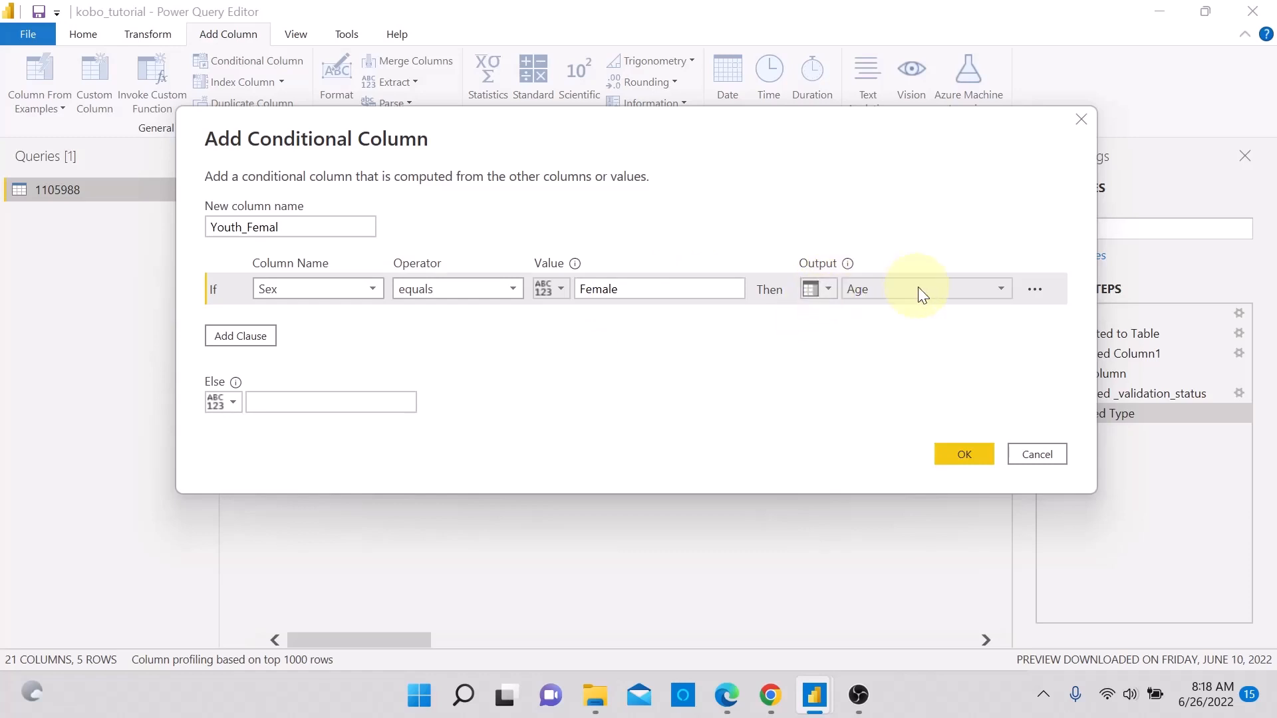
Step: Add an Else If clause that outputs Yes when Age is less than 18
click(242, 336)
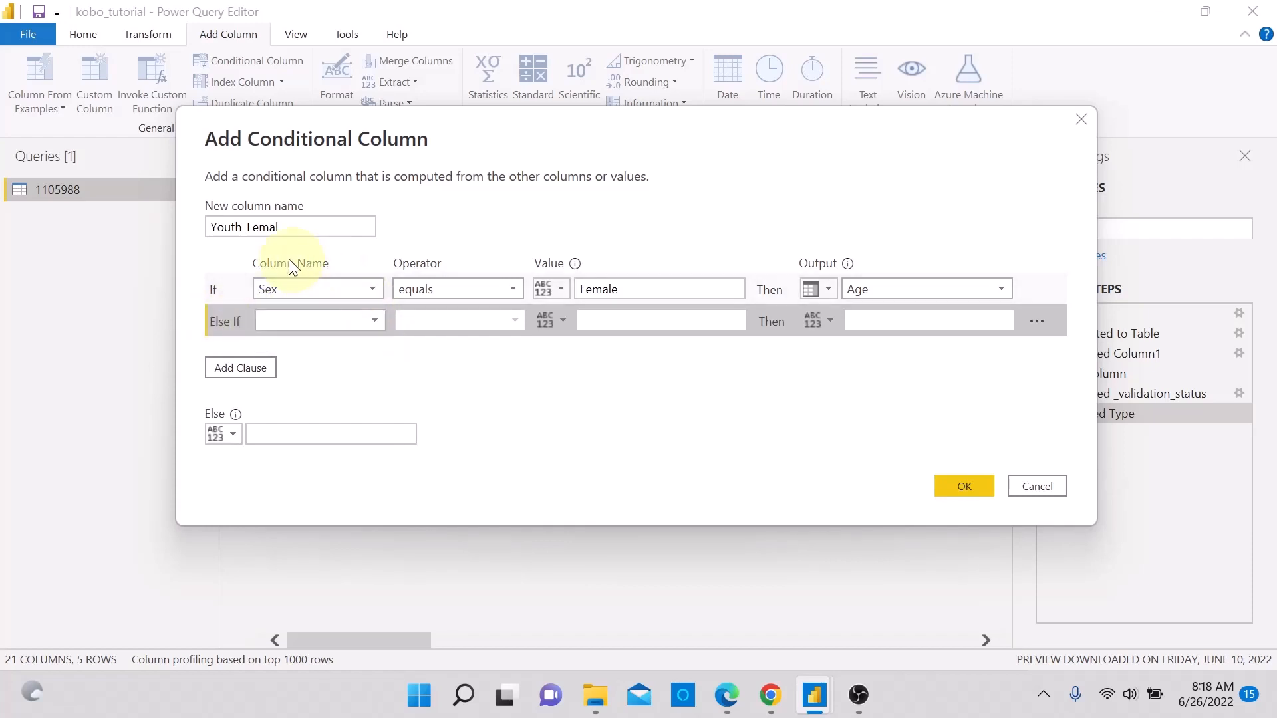
click(377, 316)
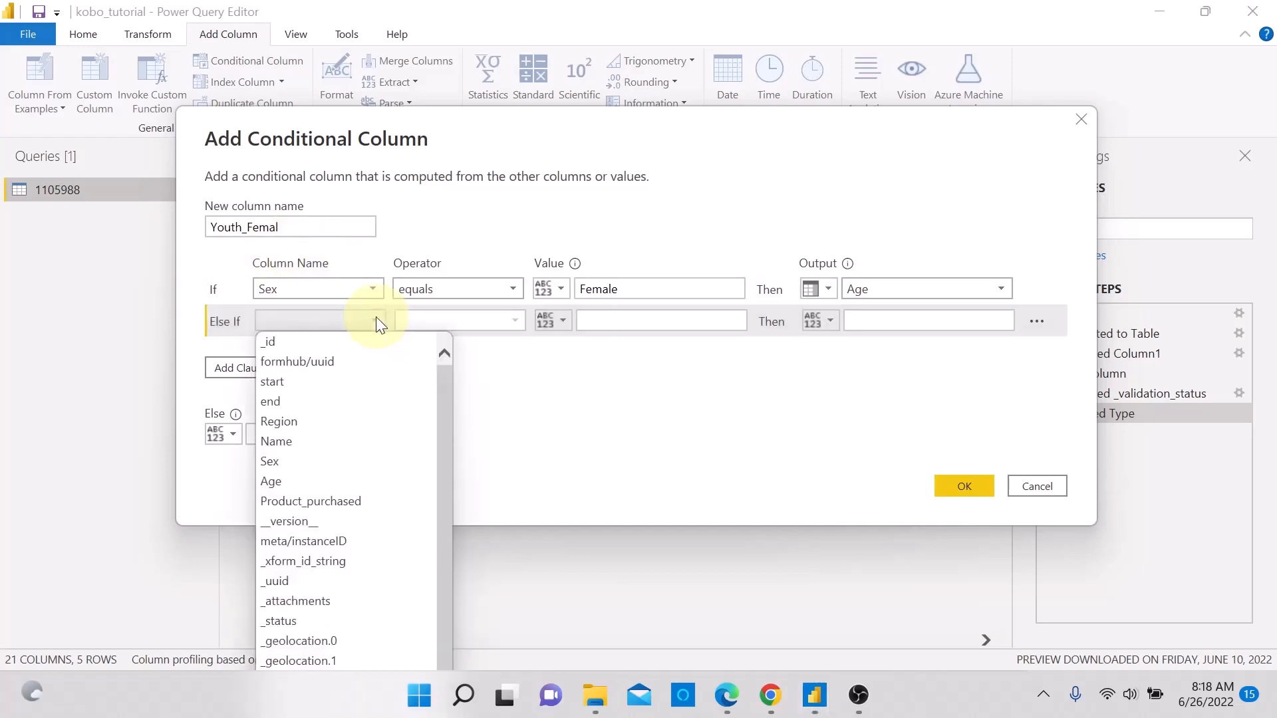
click(310, 481)
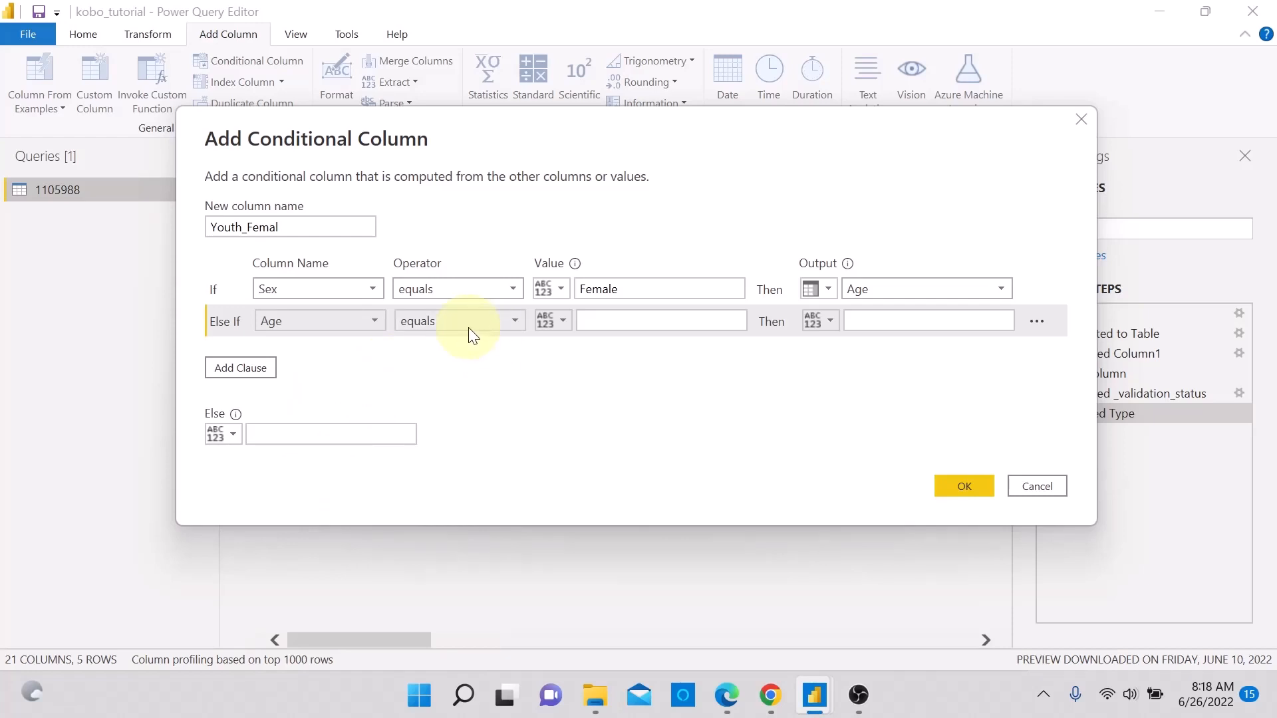
click(517, 326)
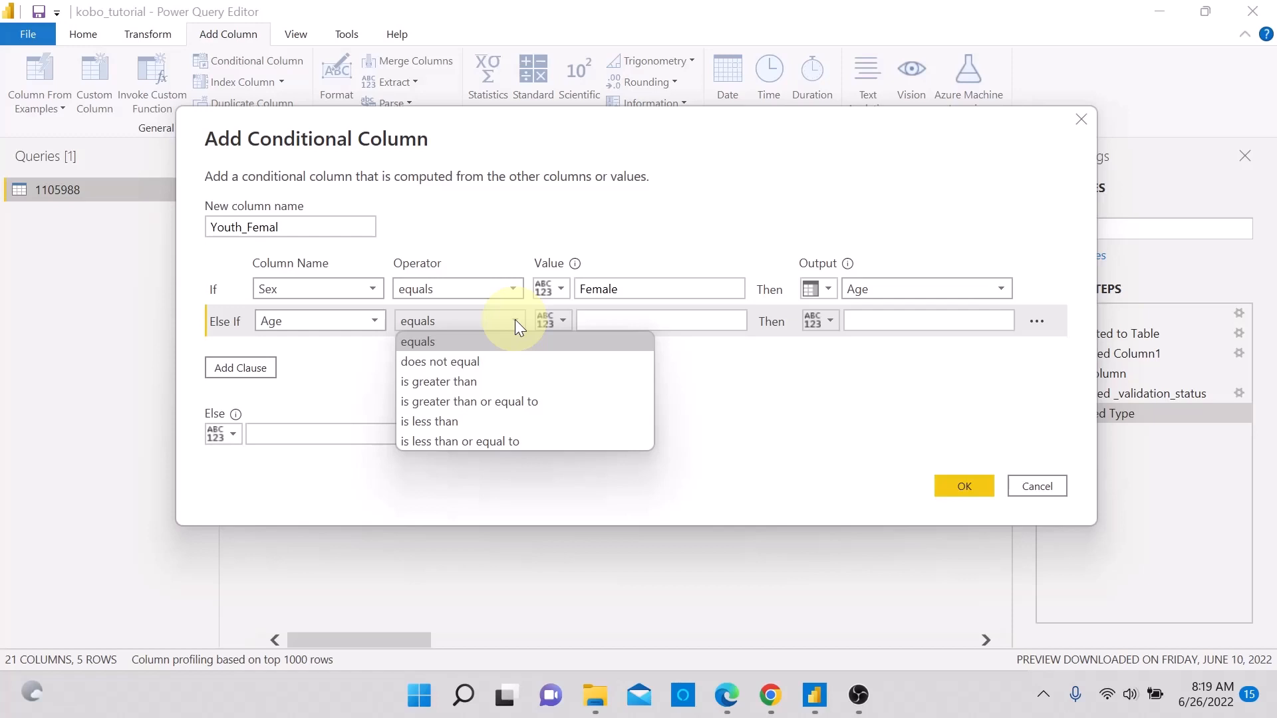
click(467, 417)
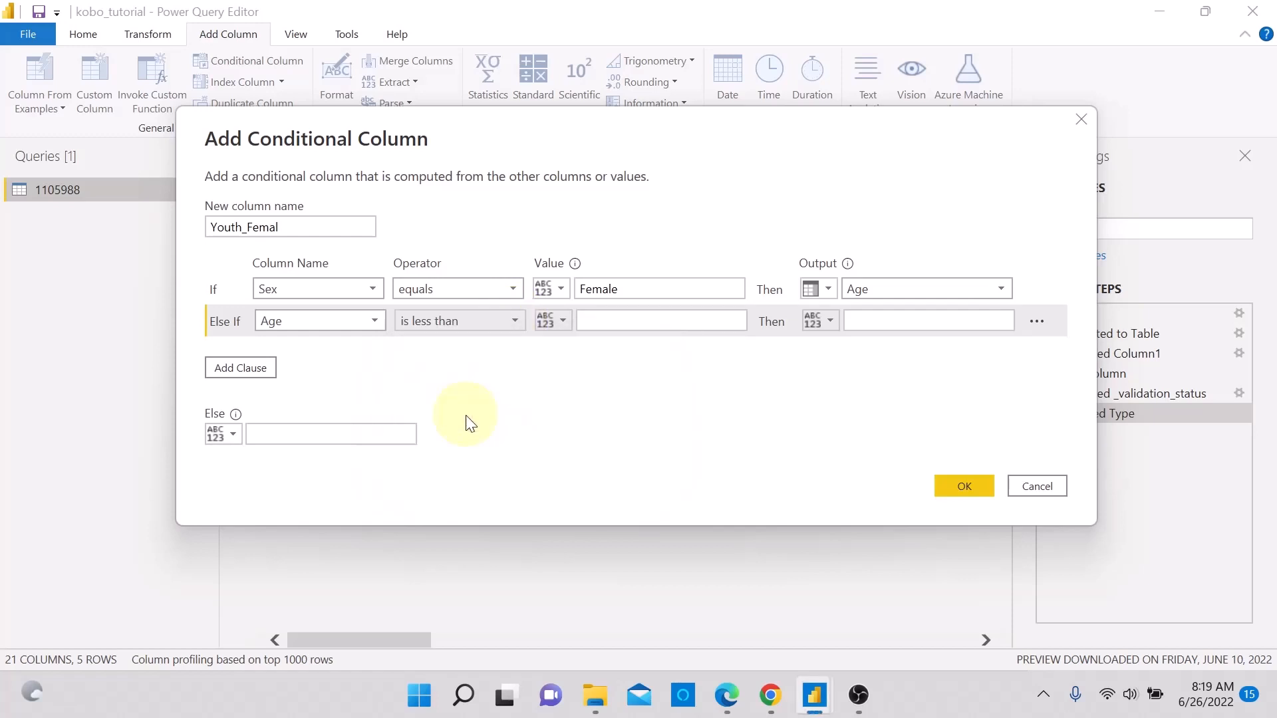
click(597, 316)
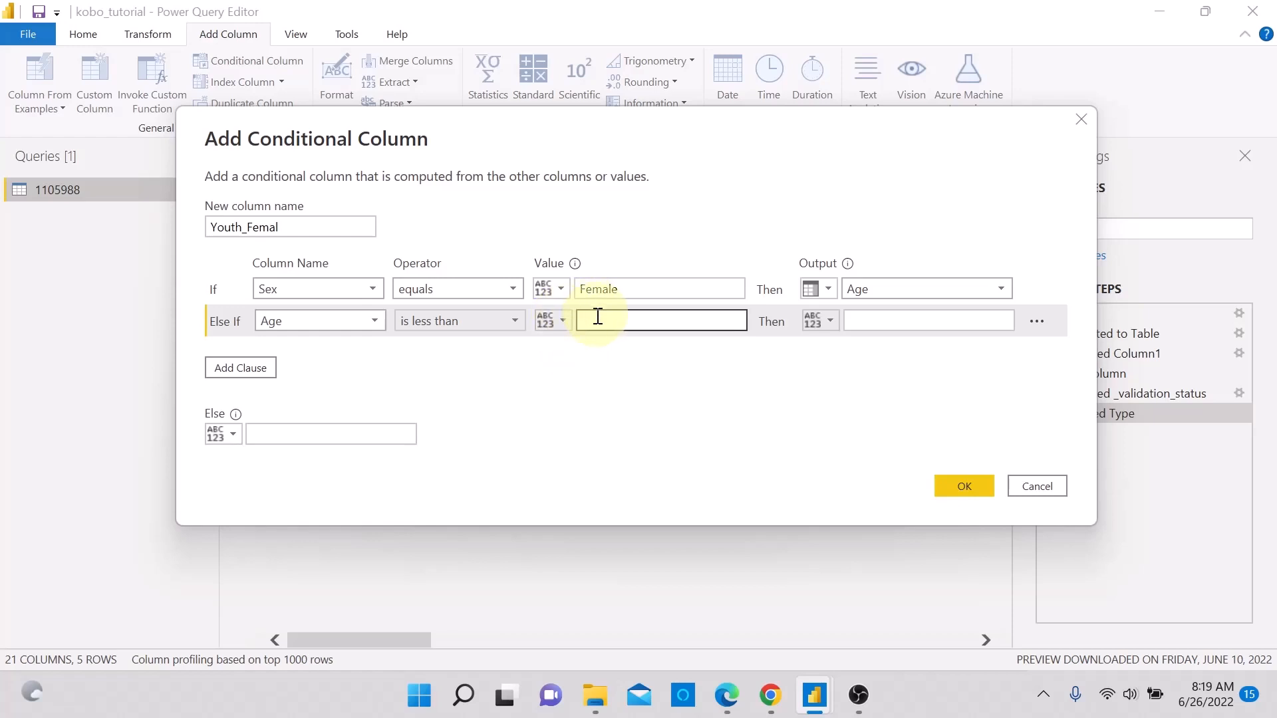
text(18)
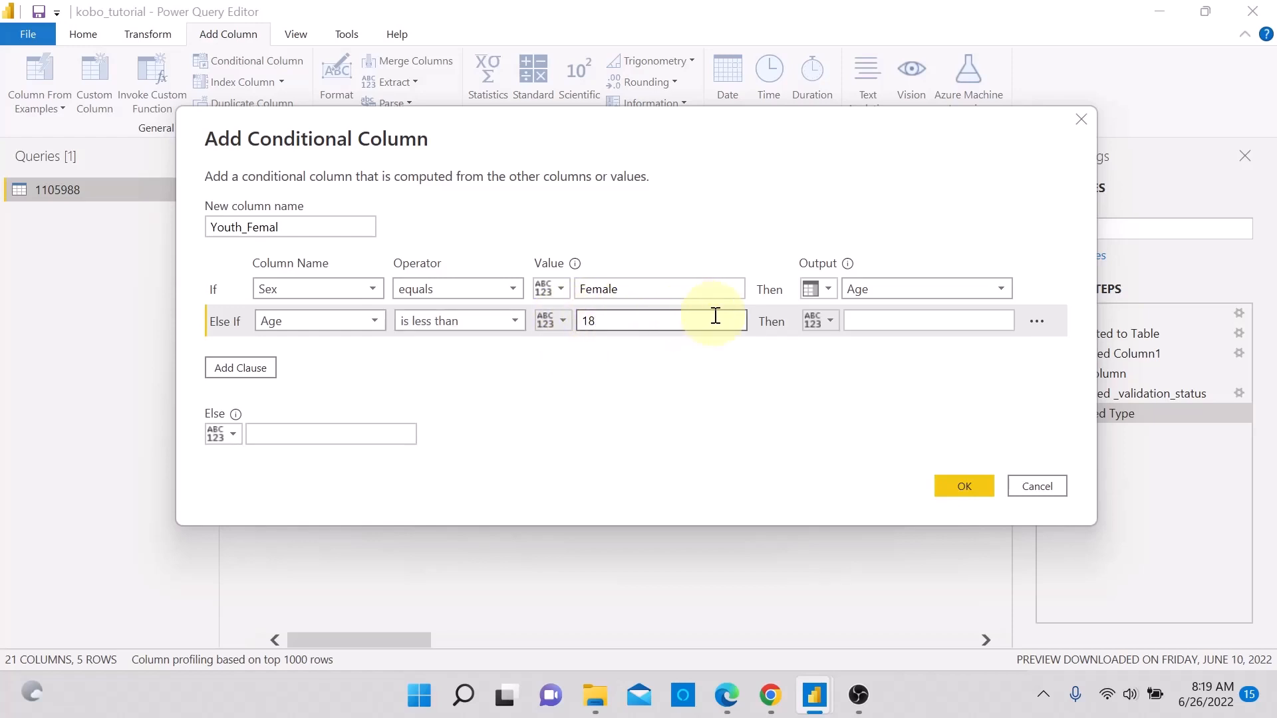
click(875, 317)
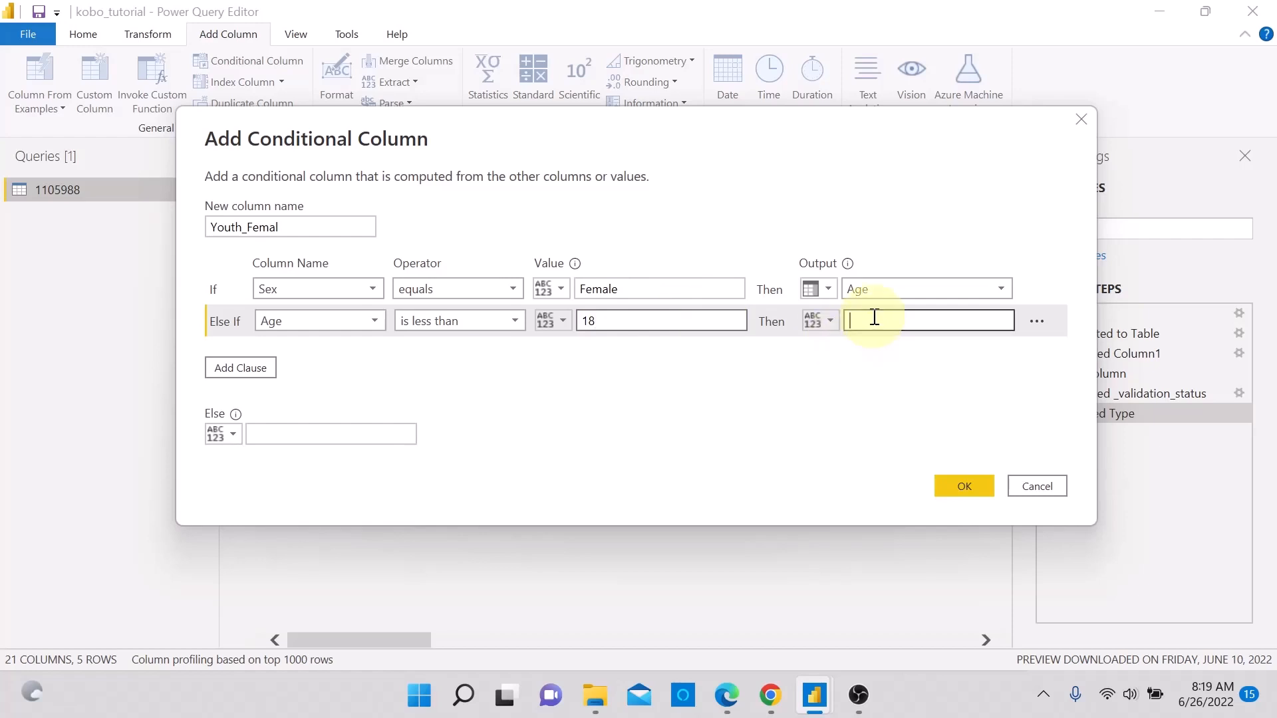
text(Ye)
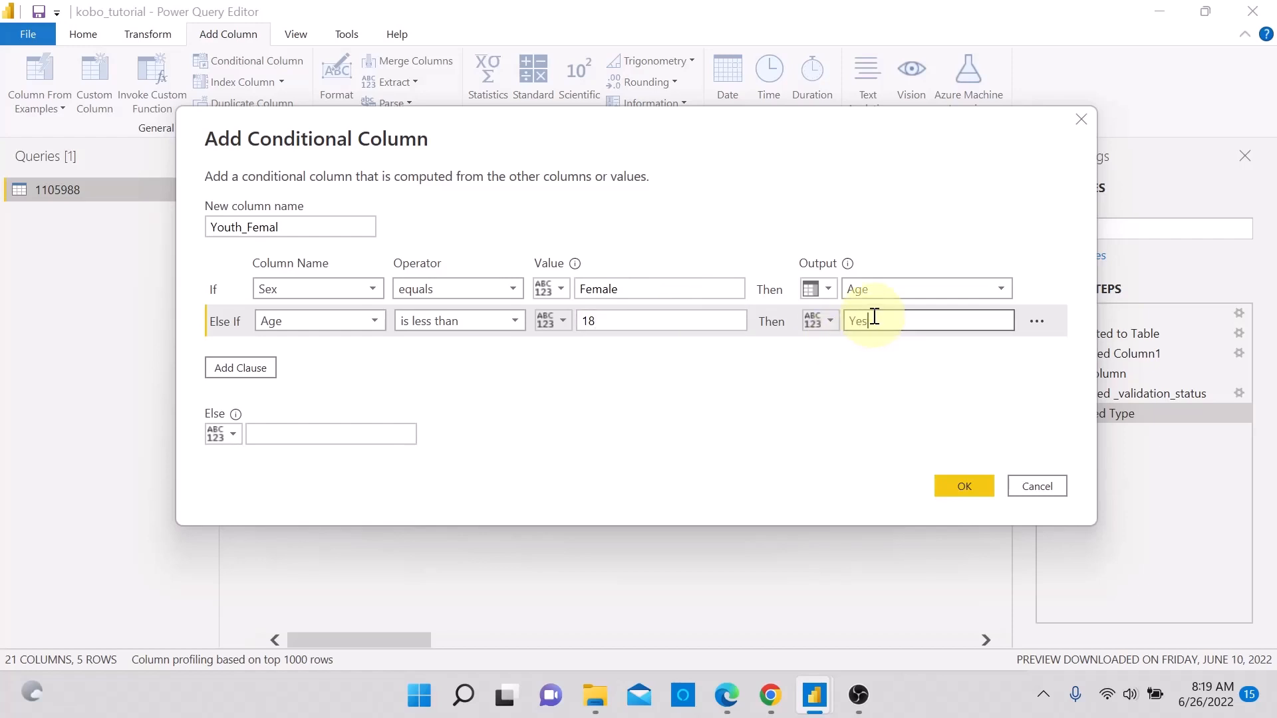
text(s)
click(404, 369)
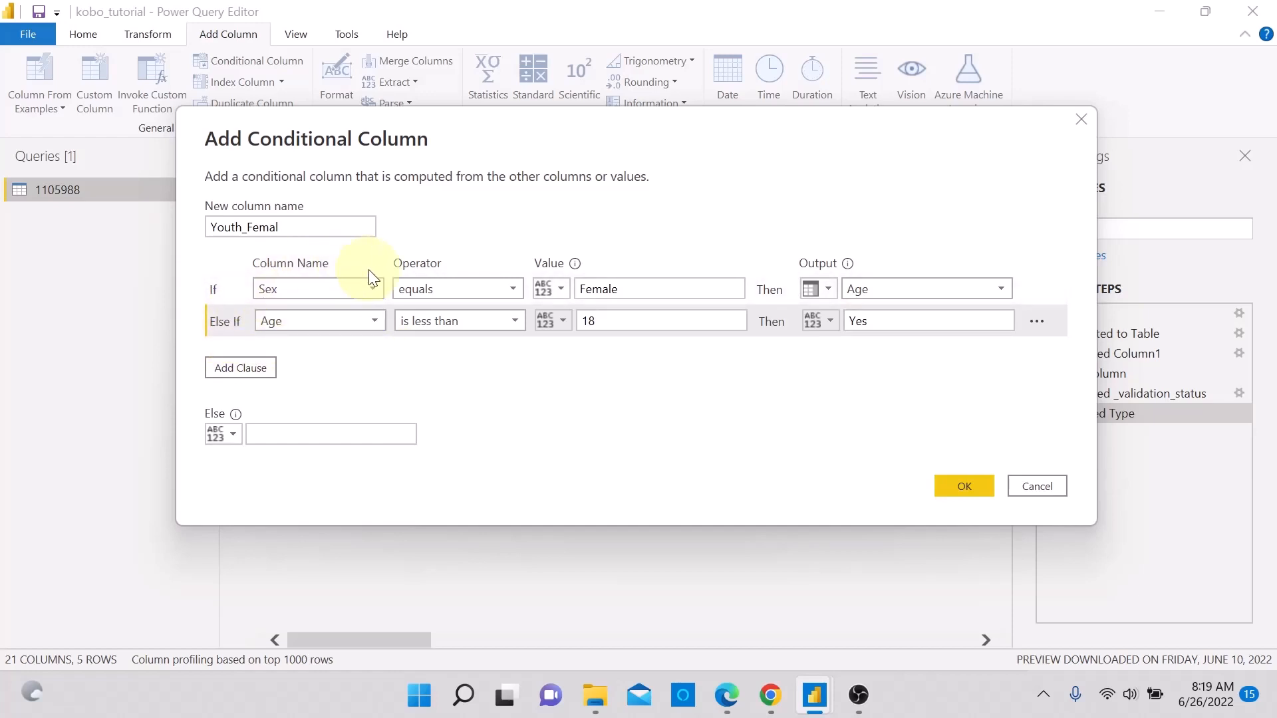
click(605, 293)
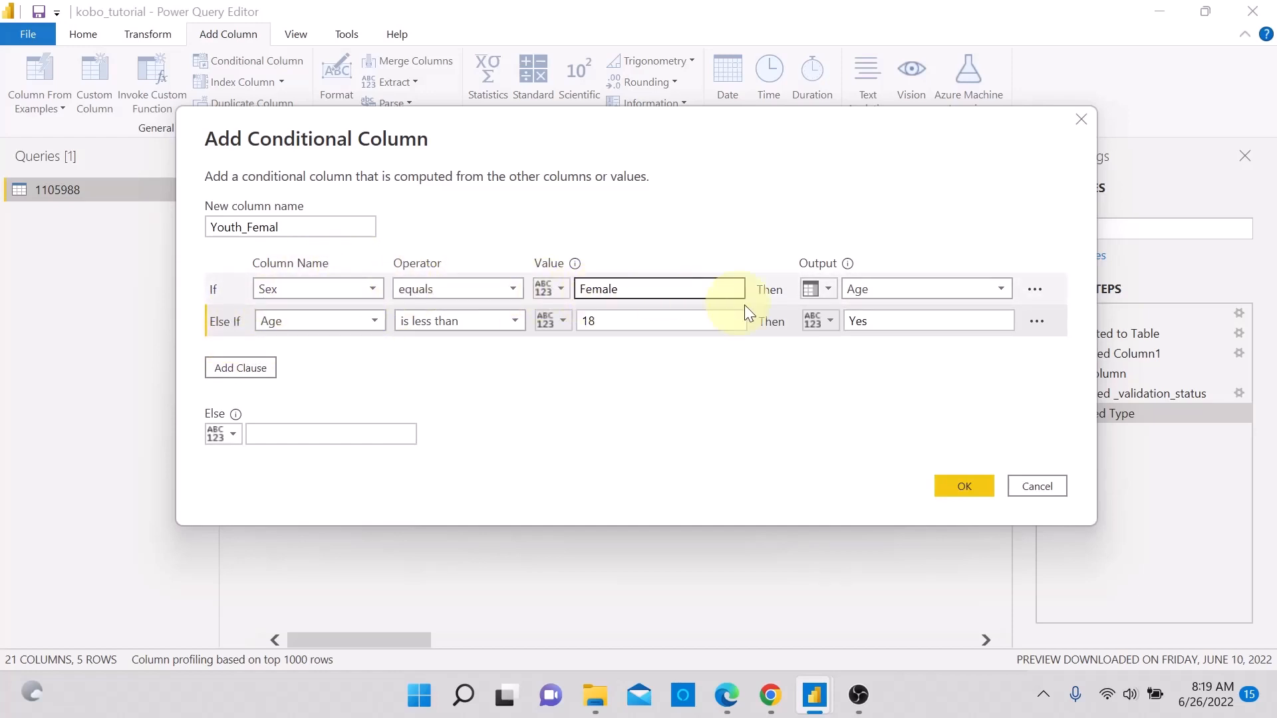
click(868, 288)
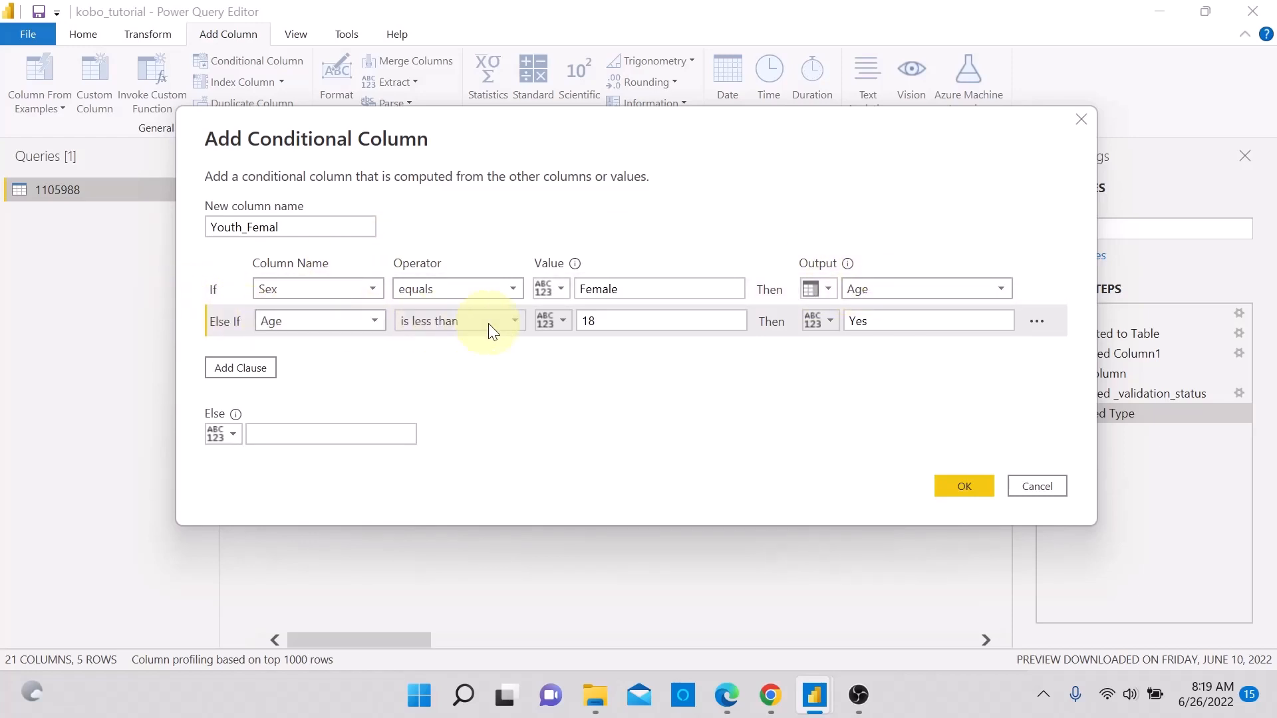
click(619, 330)
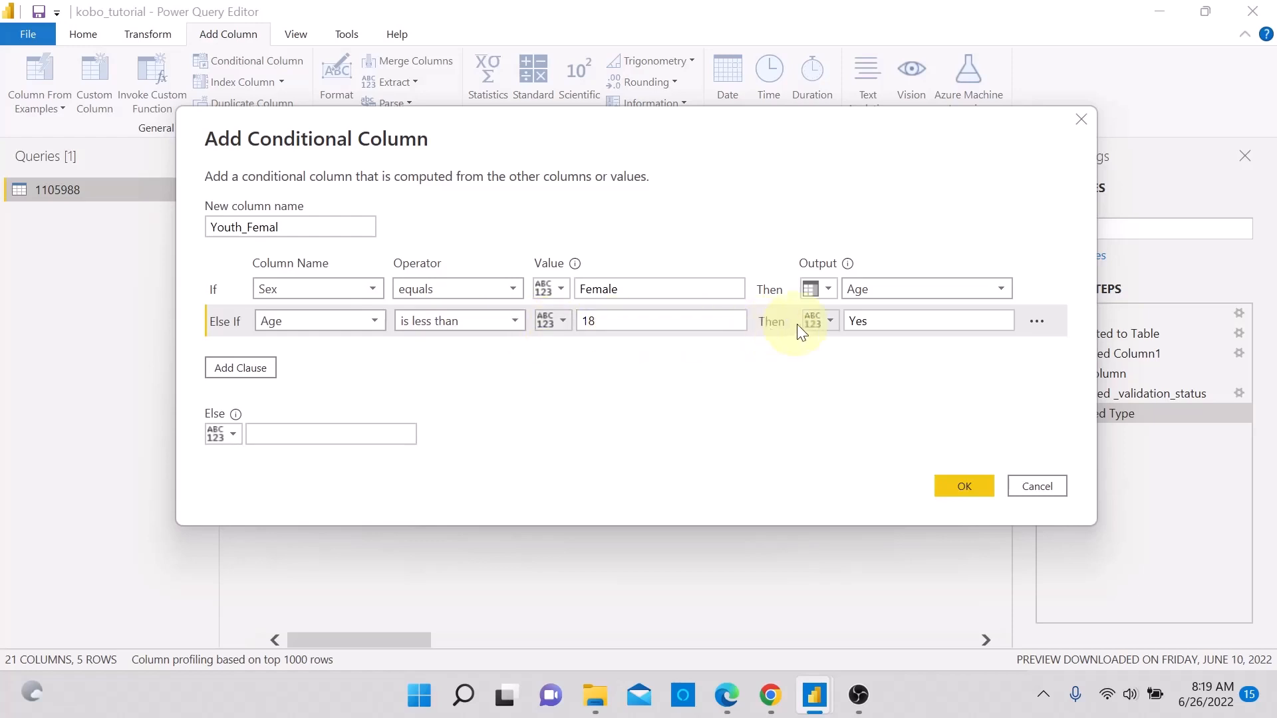
click(887, 329)
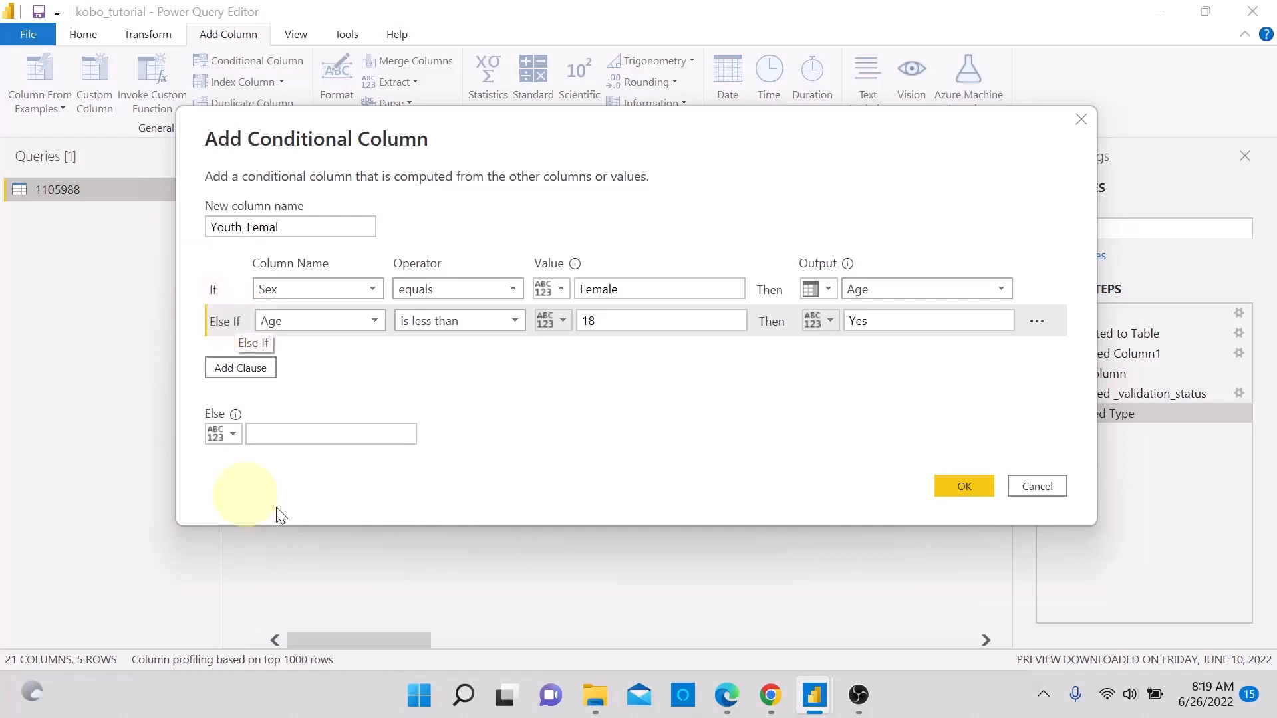
Step: Set the Else output to No and create the conditional column
click(314, 436)
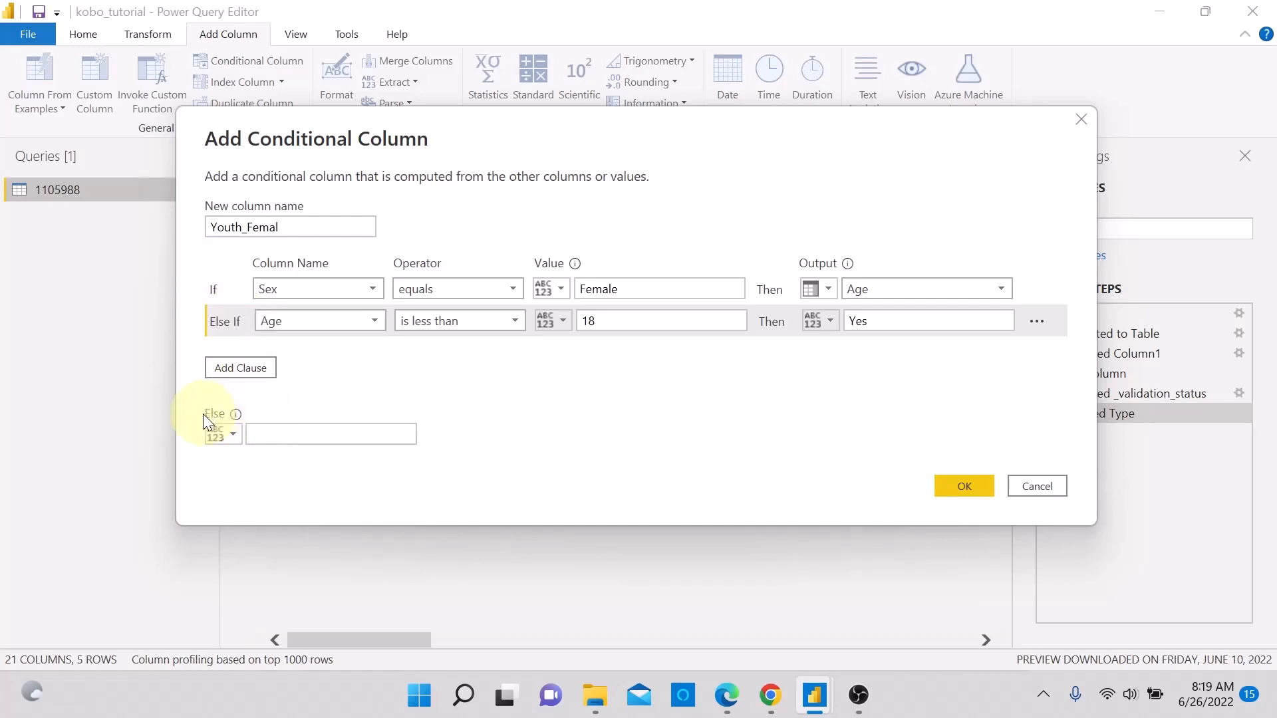
click(271, 436)
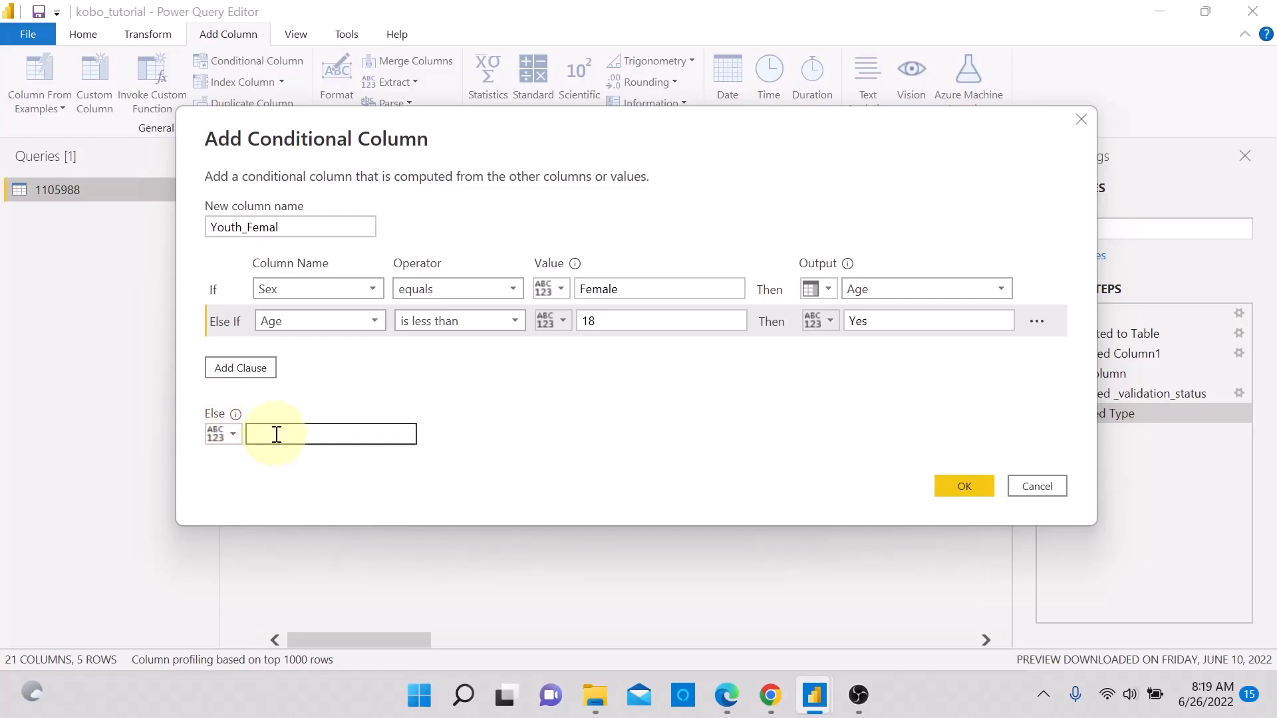
text(No)
click(968, 489)
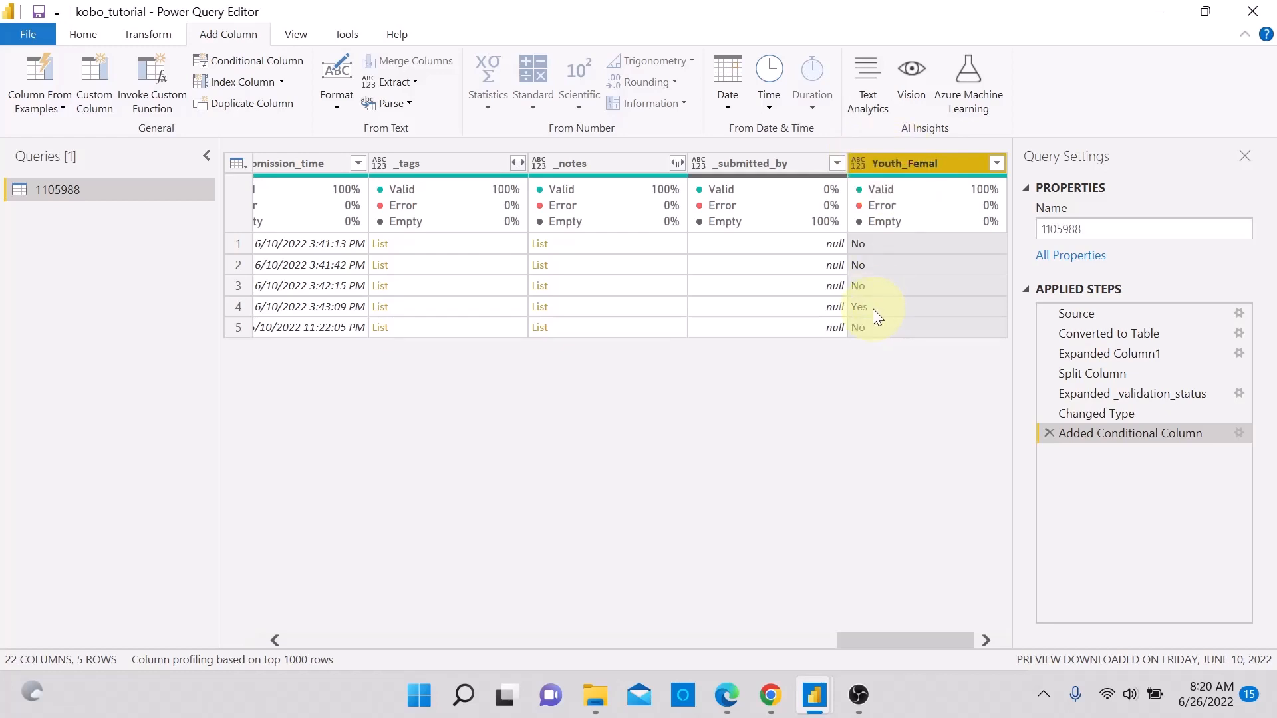
Step: Close the query editor and apply the pending changes to the 1105988 query
drag(892, 641, 500, 606)
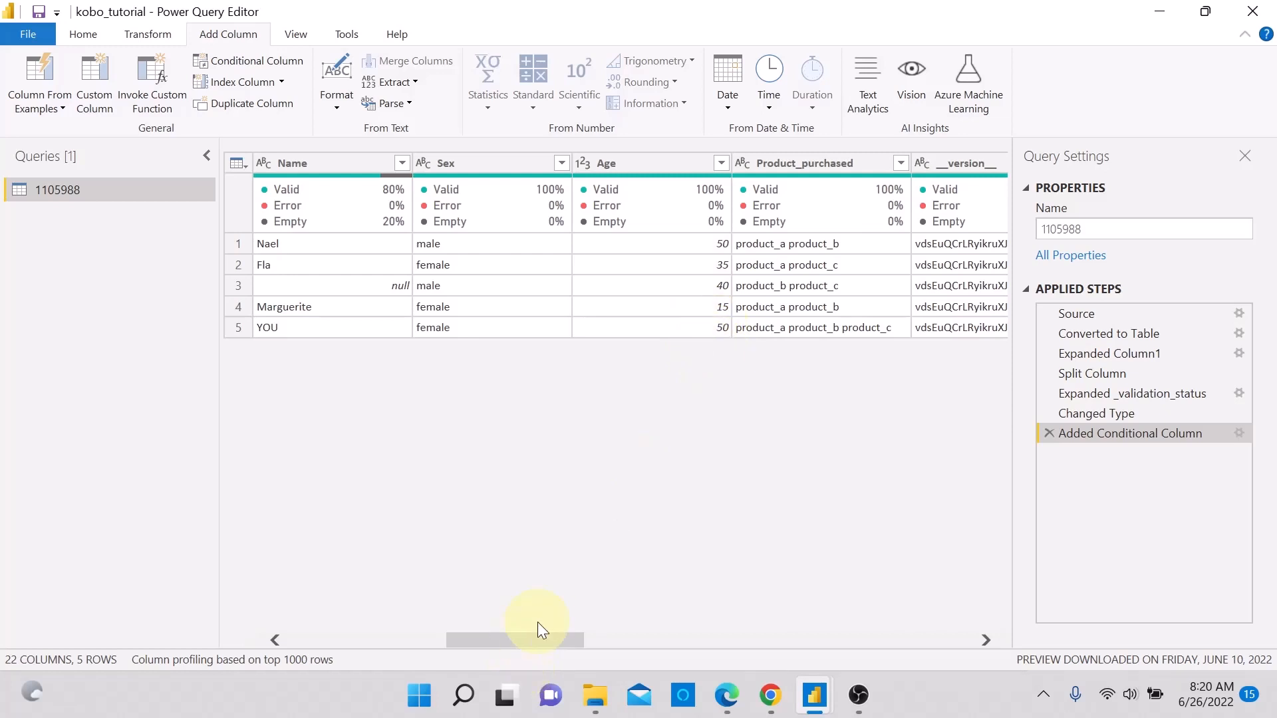
drag(536, 641, 948, 653)
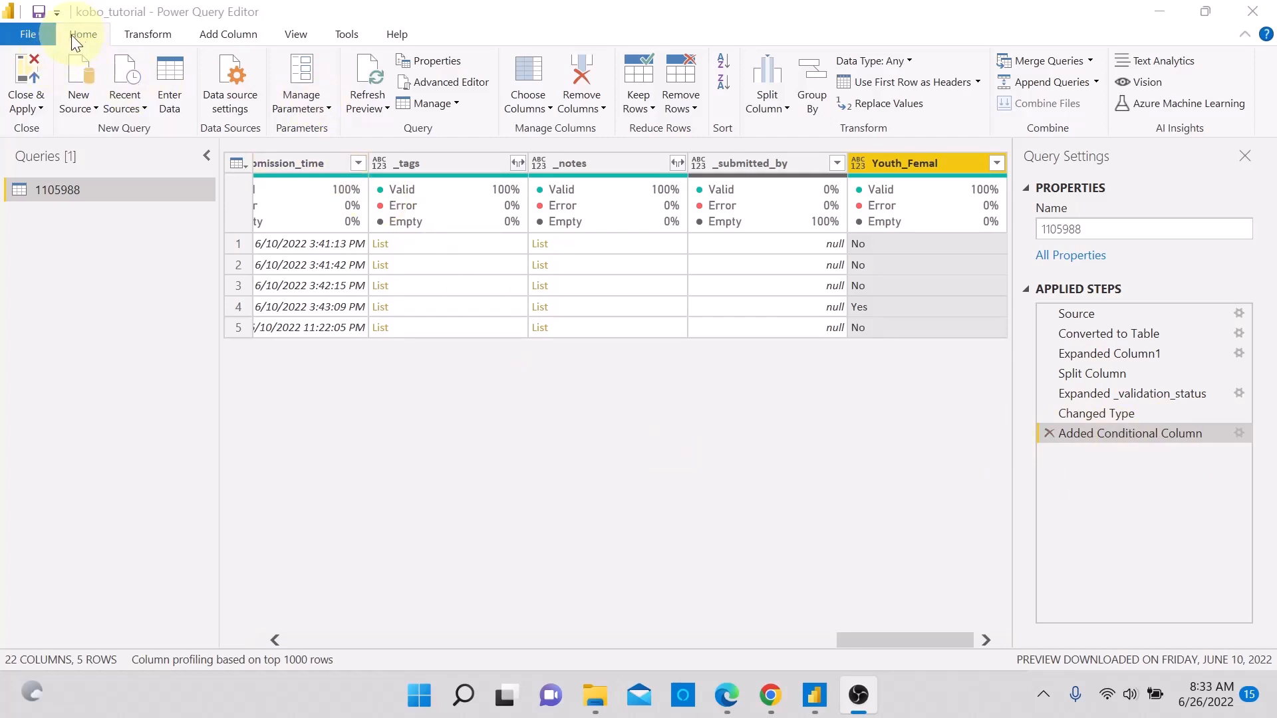
click(38, 107)
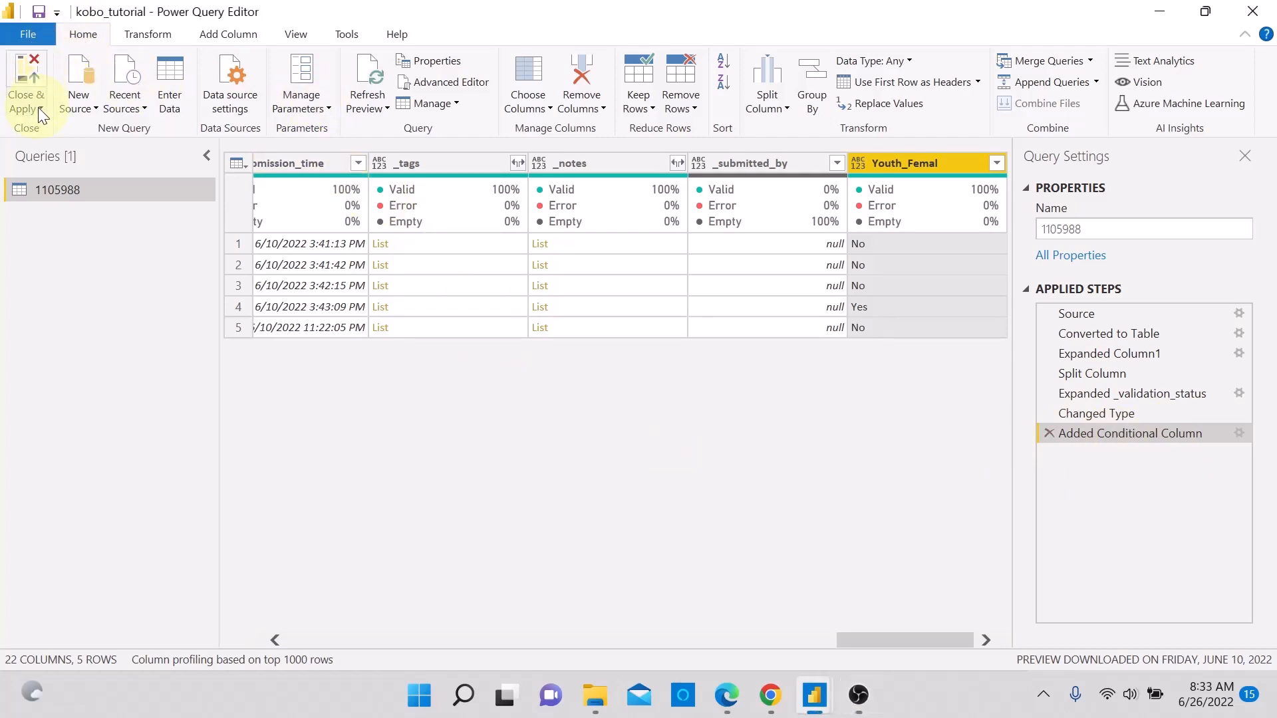
click(41, 109)
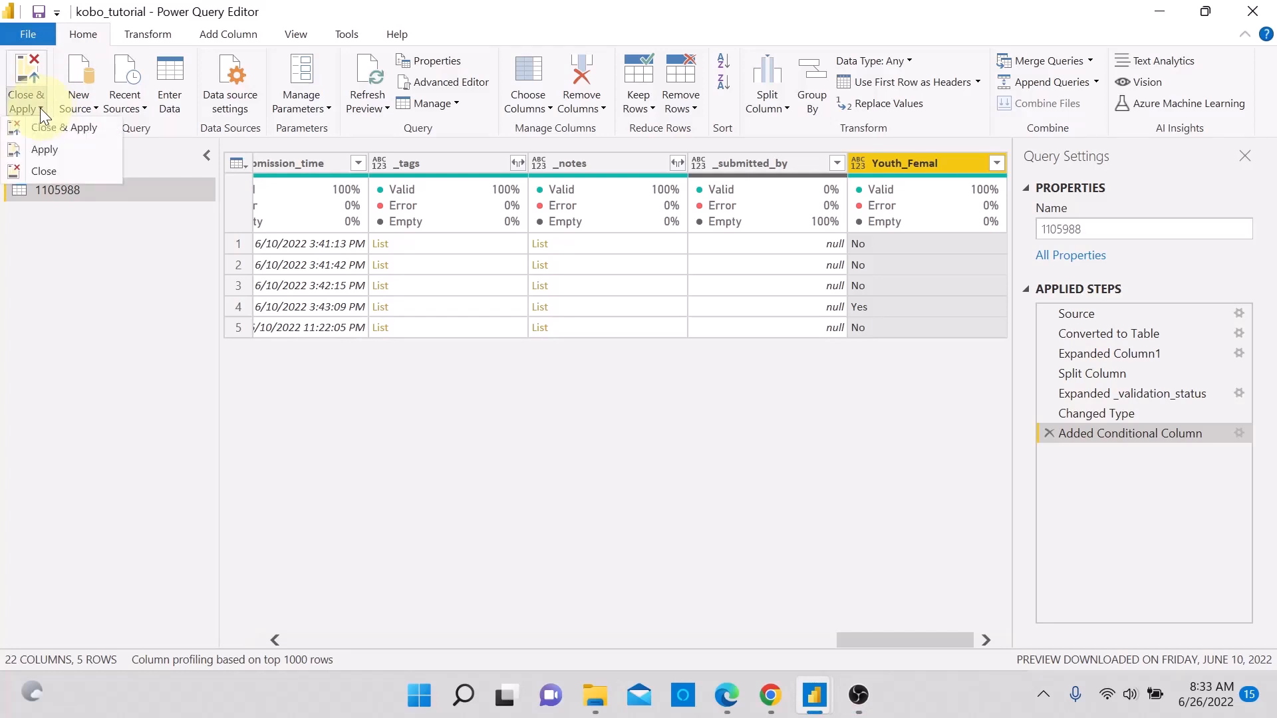
click(46, 149)
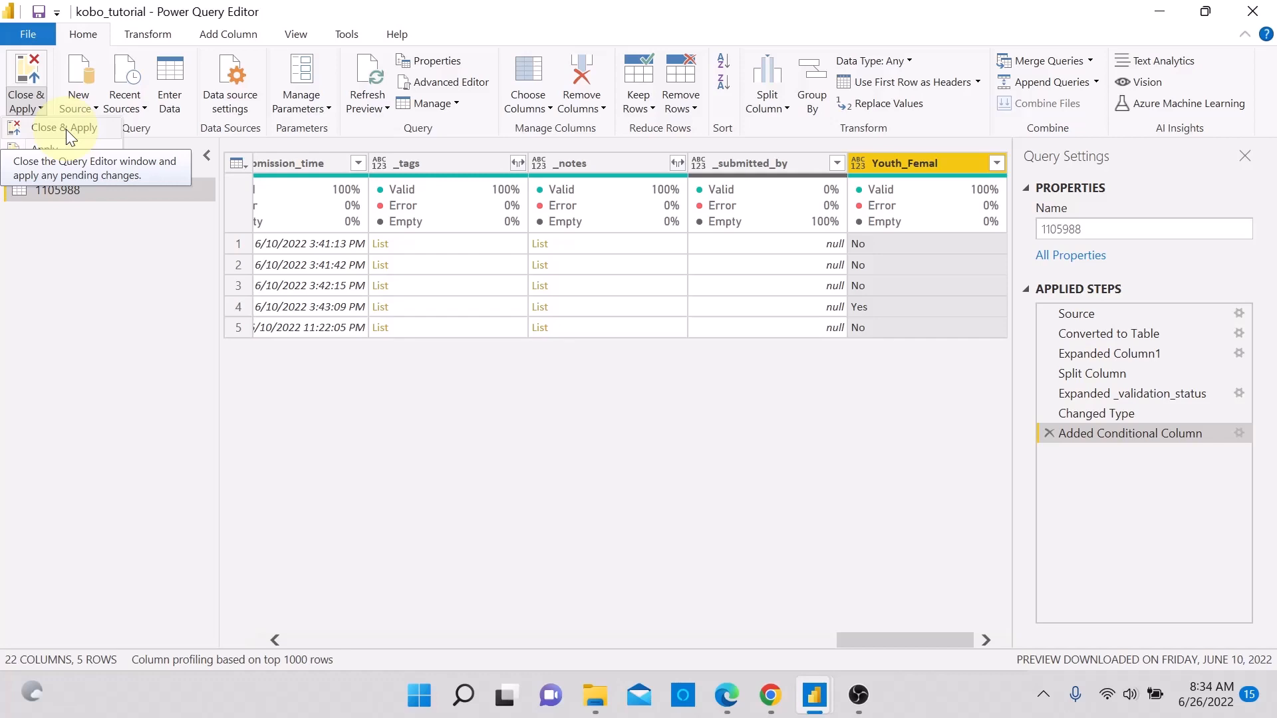
click(66, 130)
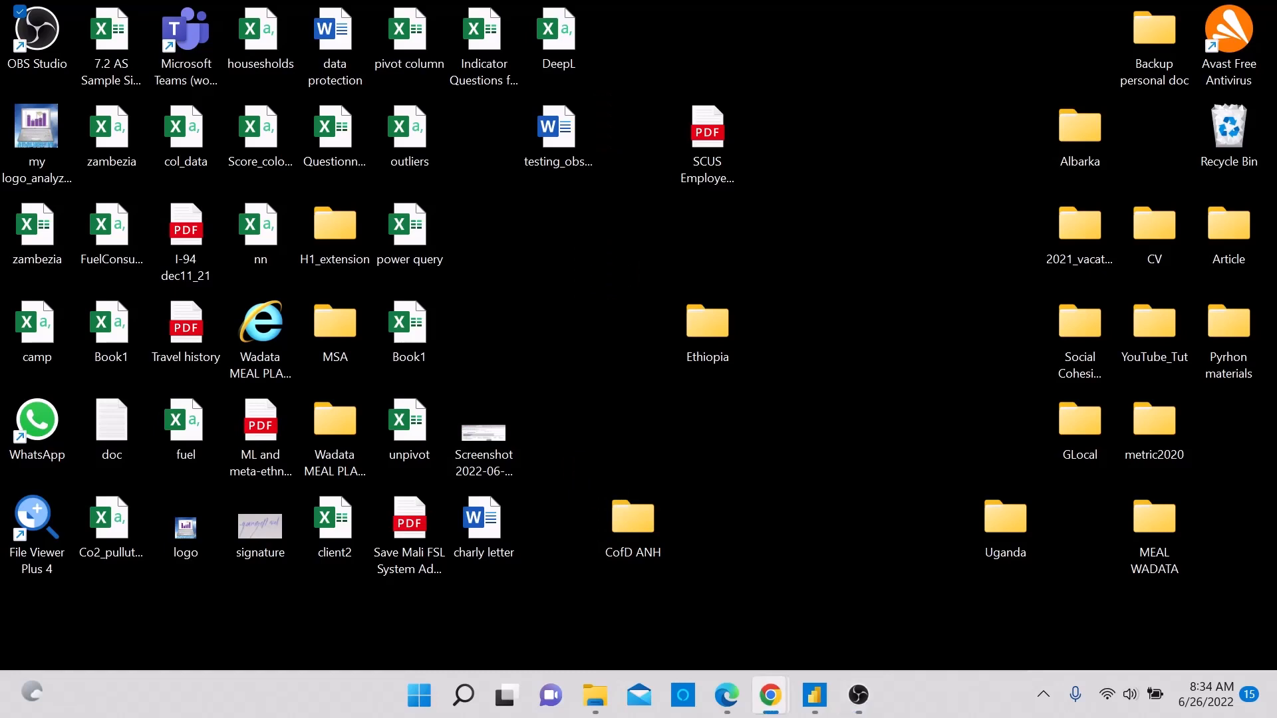
Step: Switch to the KoBoToolbox client form in Chrome and maximize its window
drag(538, 200, 393, 706)
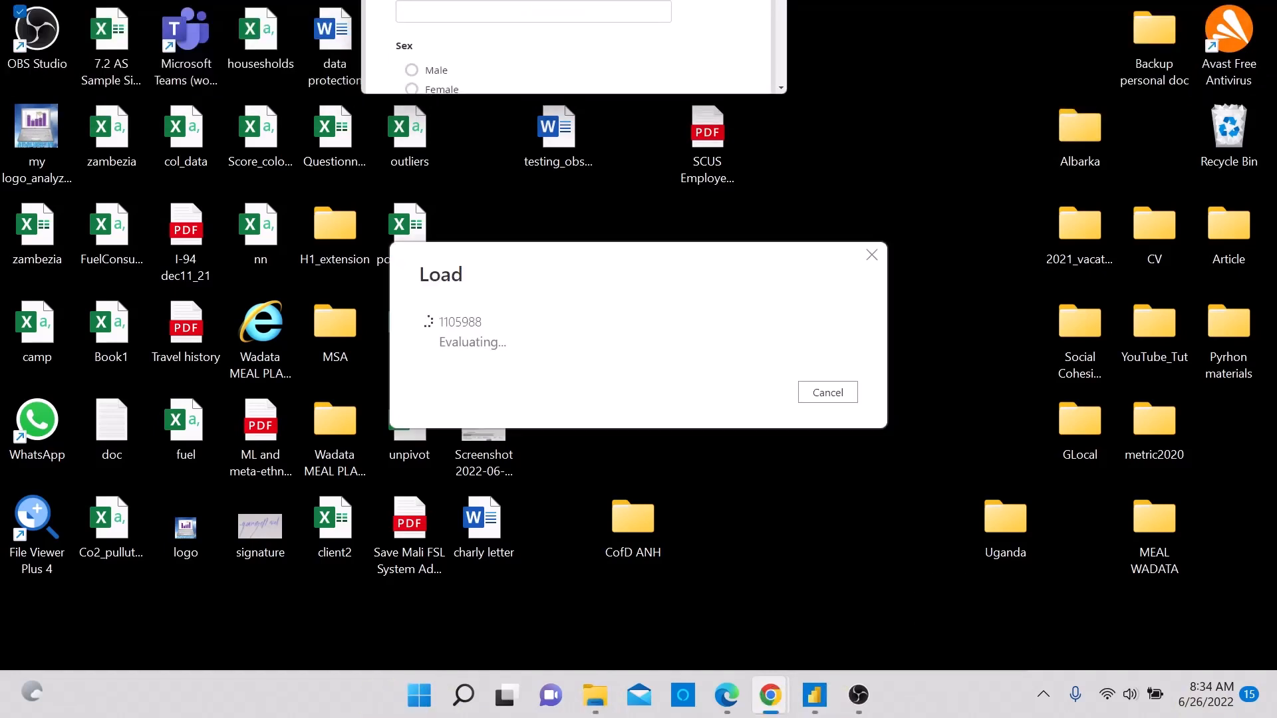
drag(637, 0, 688, 42)
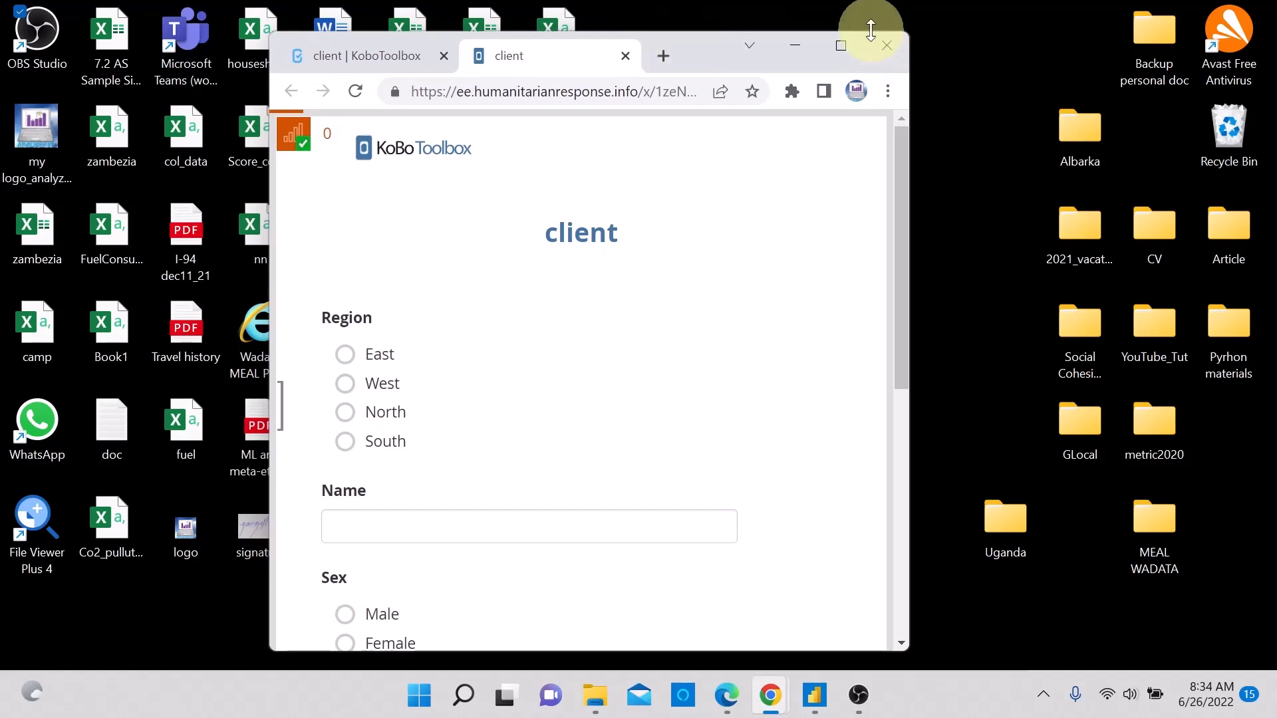
click(842, 46)
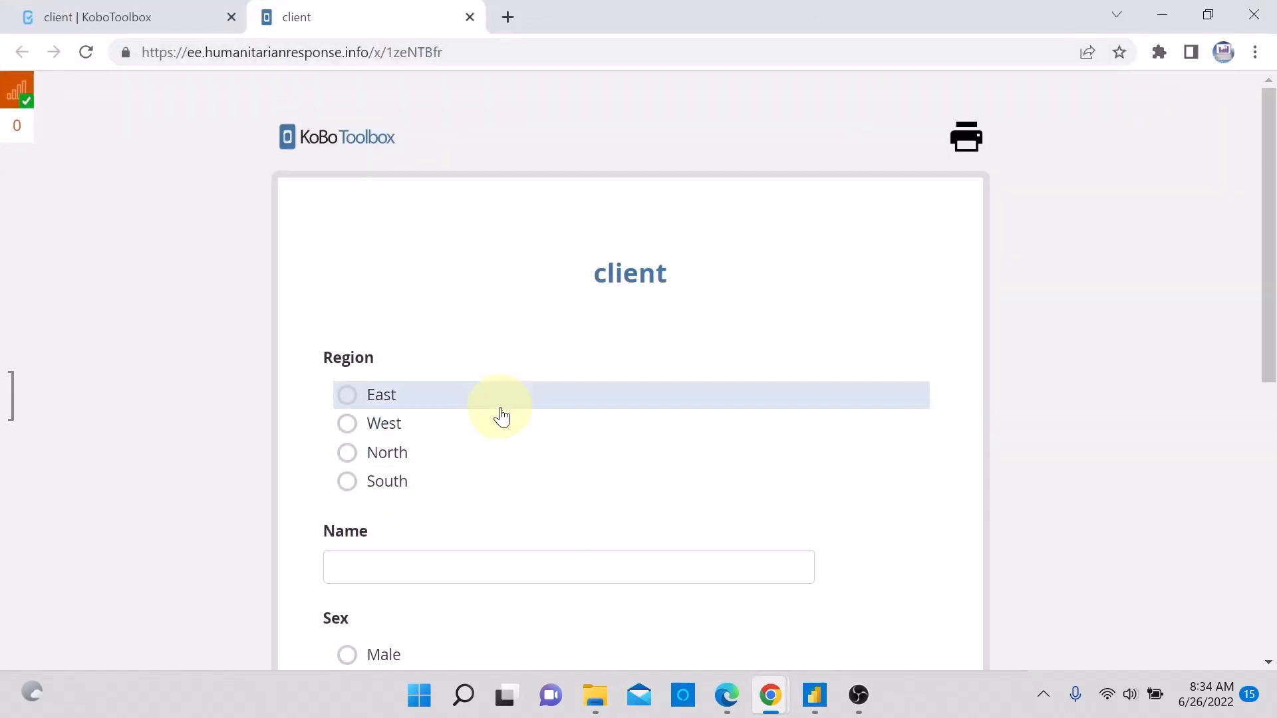
Step: Set the Region to East and enter you1 in the Name field of the client form
click(347, 396)
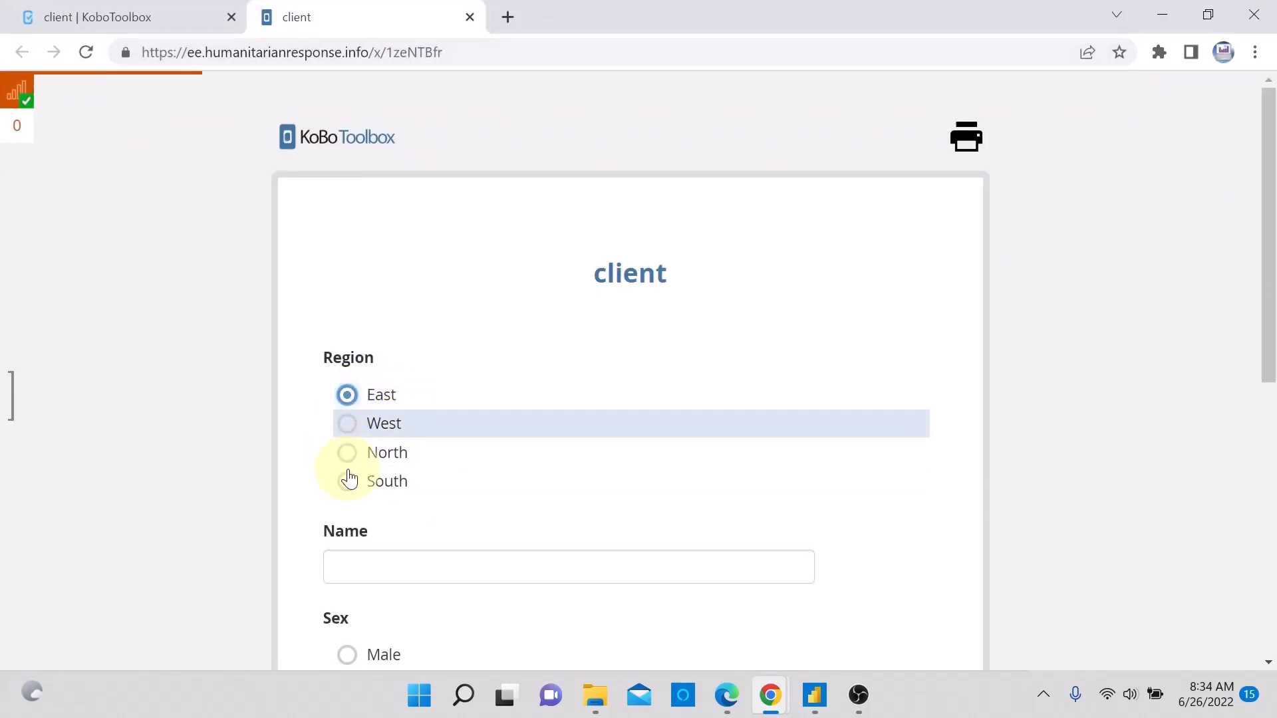
click(398, 570)
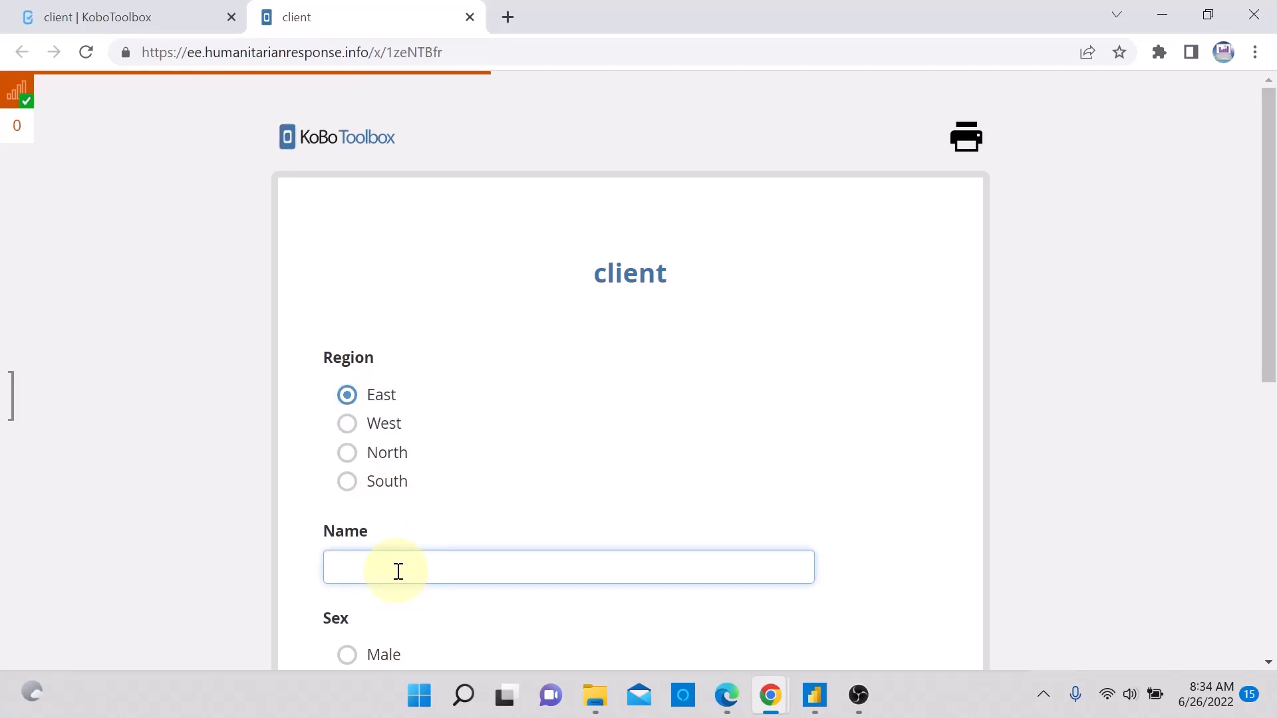
text(yoi)
key(BackSpace)
text(u1q)
key(BackSpace)
key(BackSpace)
key(XF86Calculator)
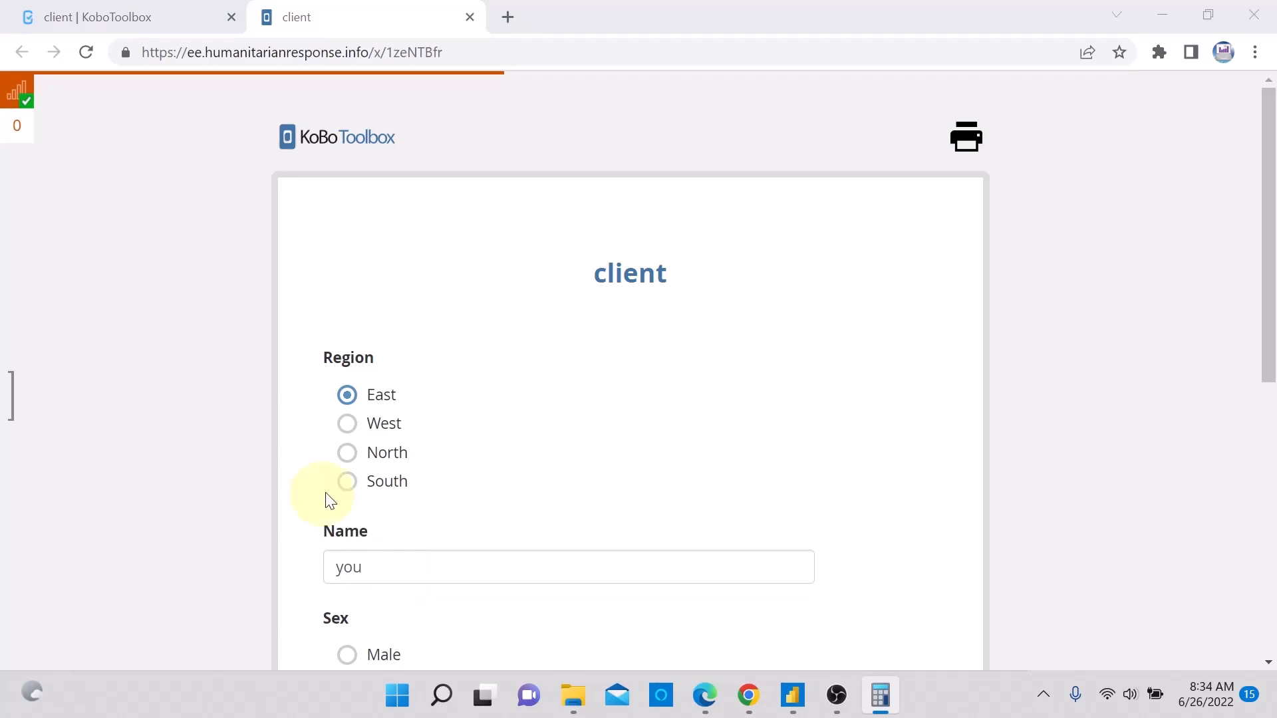
click(419, 575)
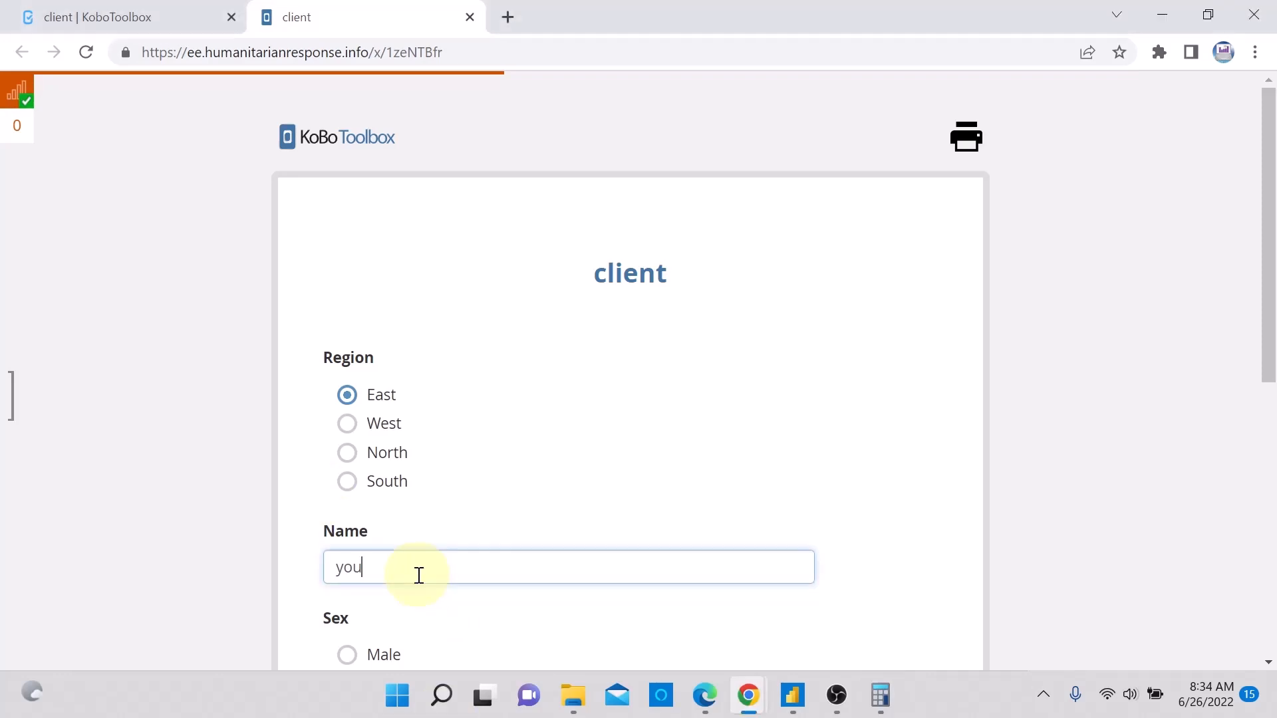
text(1)
Step: Set the Sex to Female and mark Product A, Product B and Product C as purchased
scroll(456, 550, down, 5)
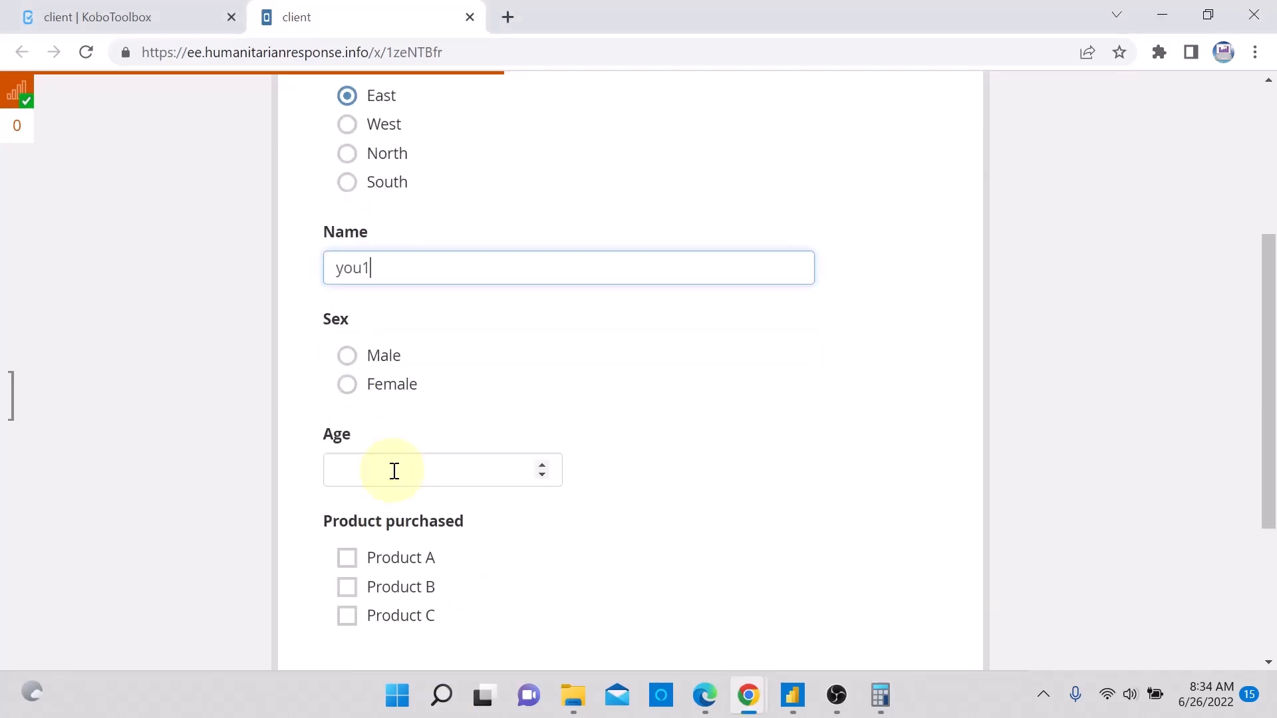
click(347, 385)
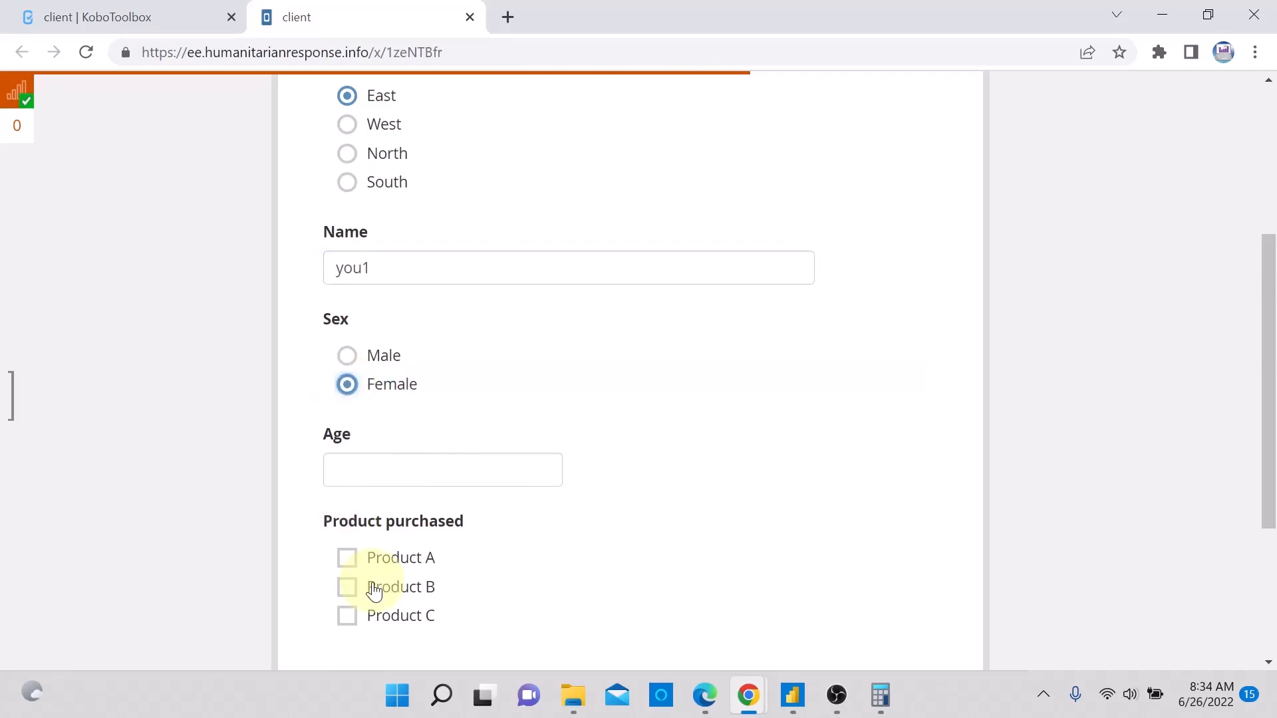
click(351, 560)
click(347, 588)
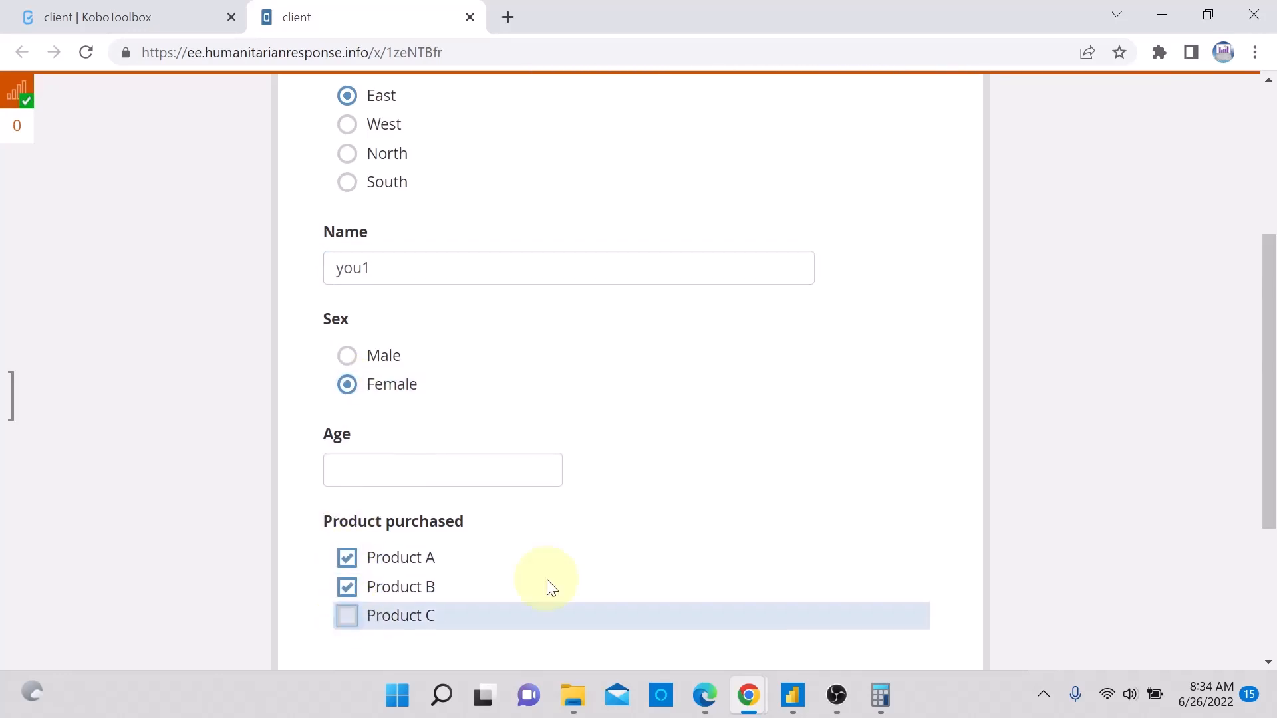
key(space)
scroll(643, 538, down, 4)
scroll(640, 537, up, 3)
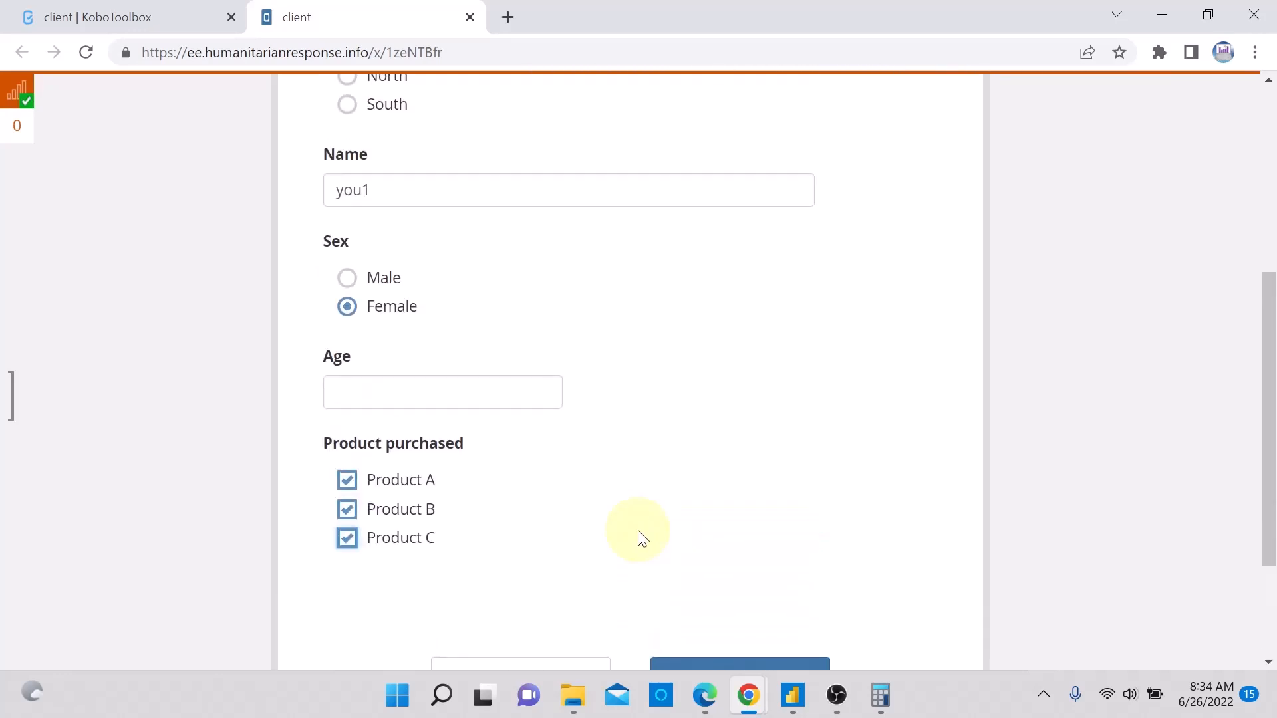
Step: Set the Age to 14 and submit the record, acknowledging the submission notice
click(442, 417)
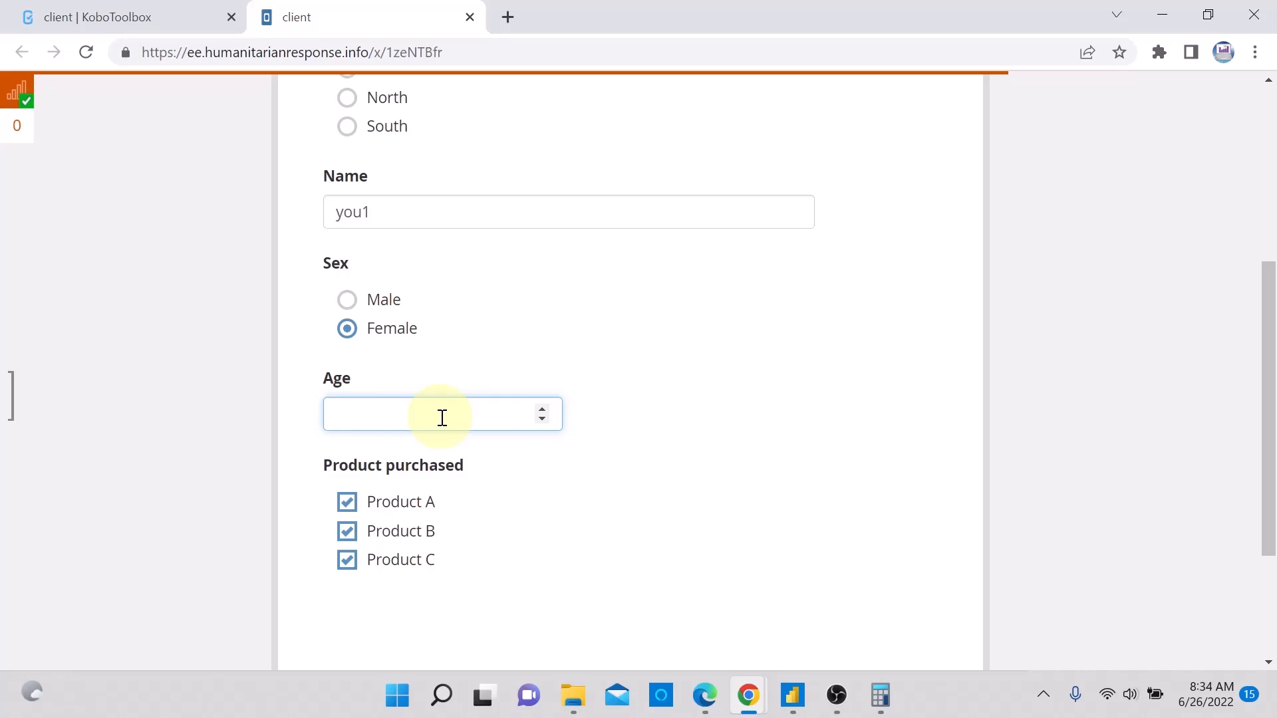
text(14)
scroll(471, 376, down, 3)
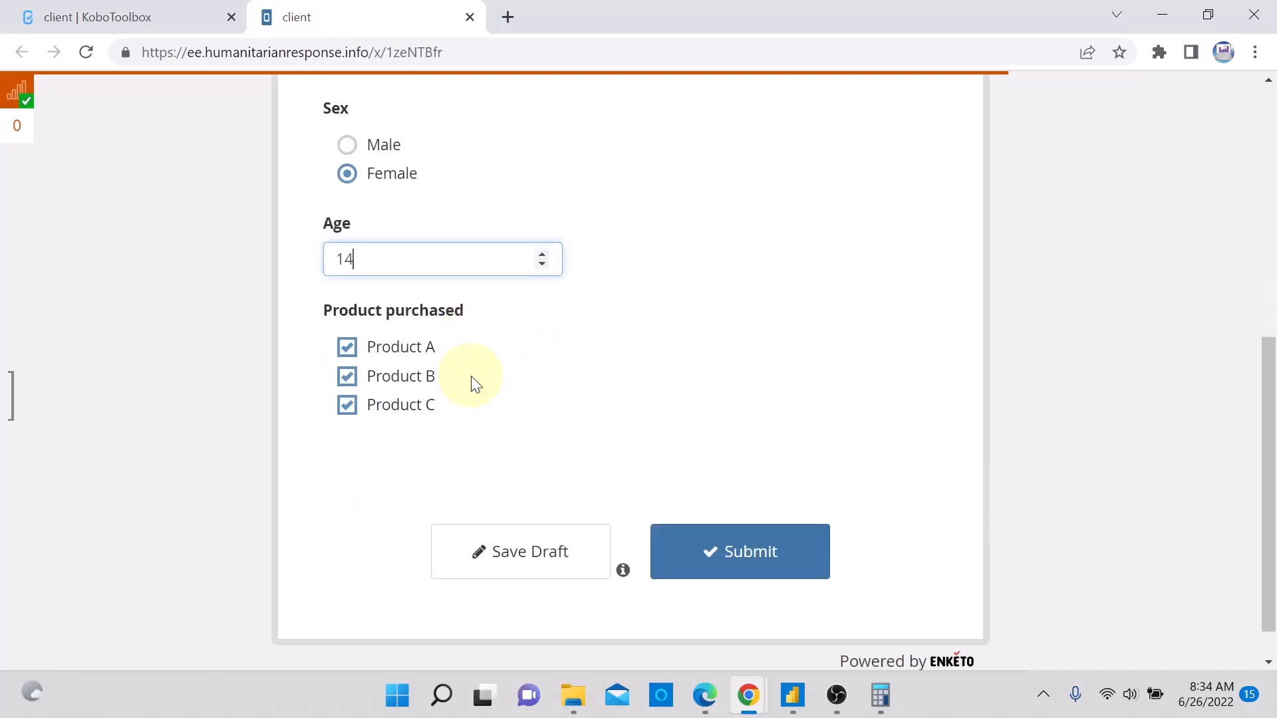
click(758, 505)
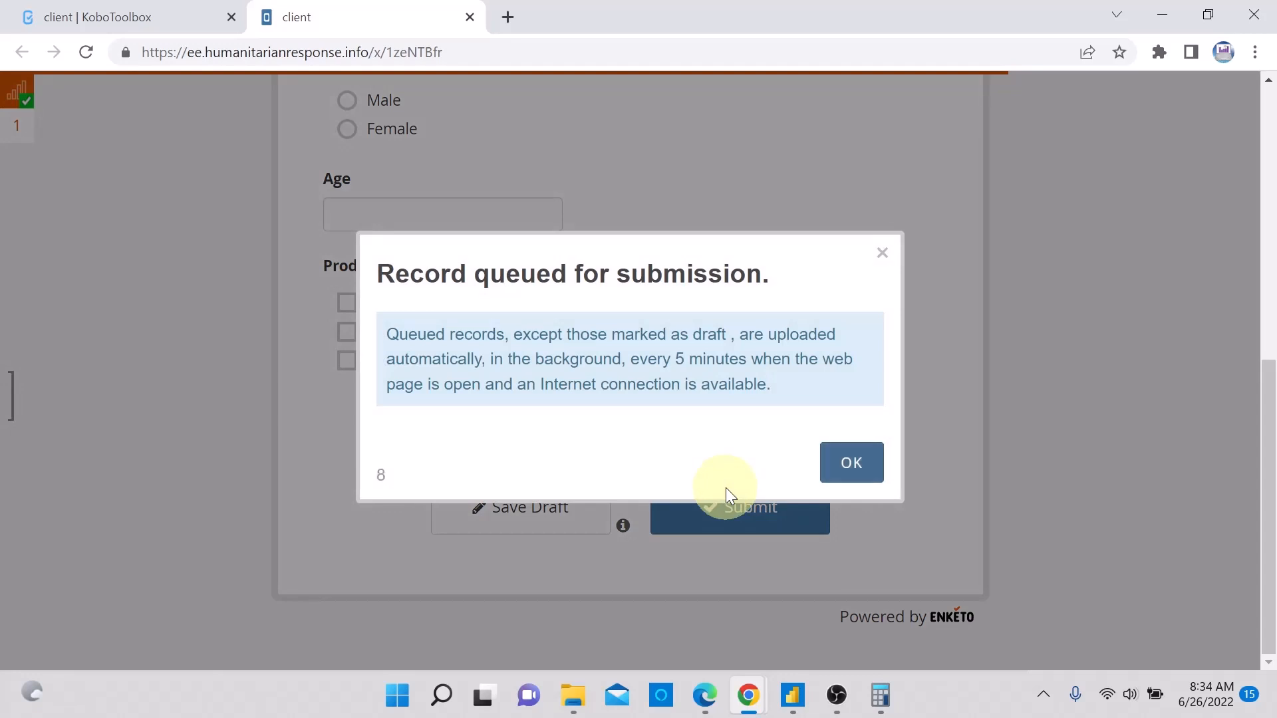
click(852, 464)
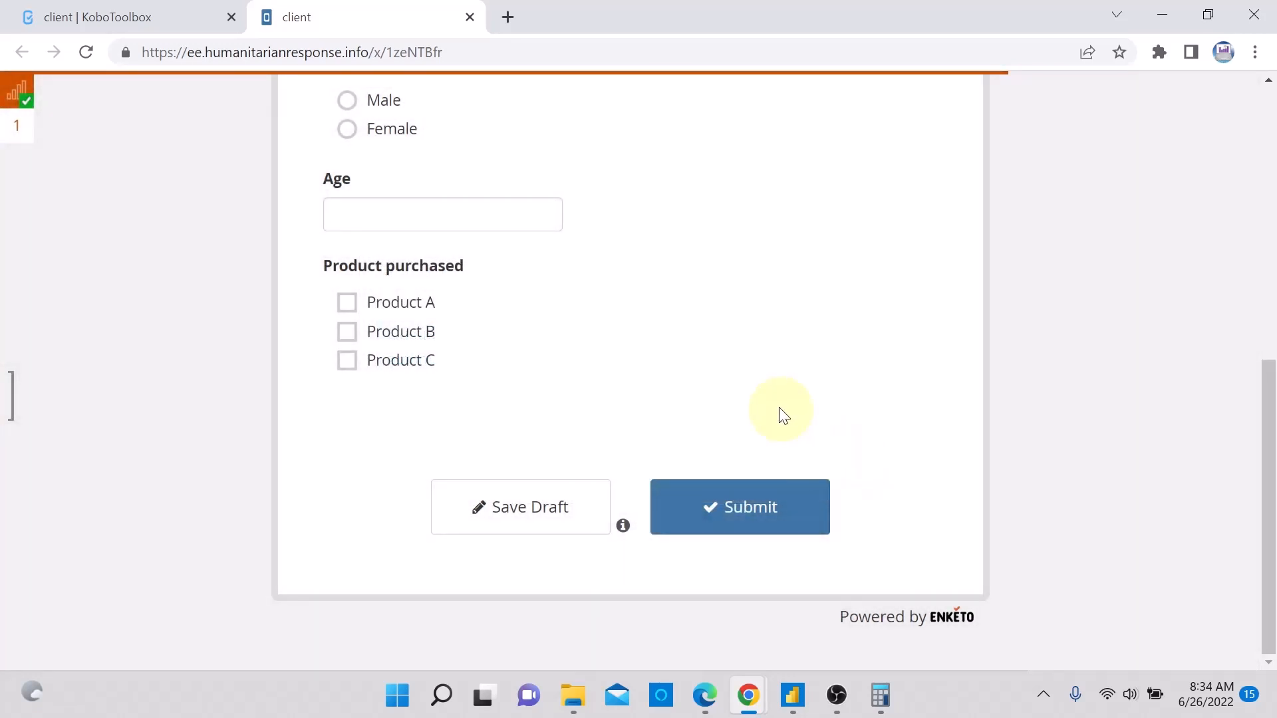
Step: Begin a second record with Region East and the Name You2
scroll(690, 276, up, 5)
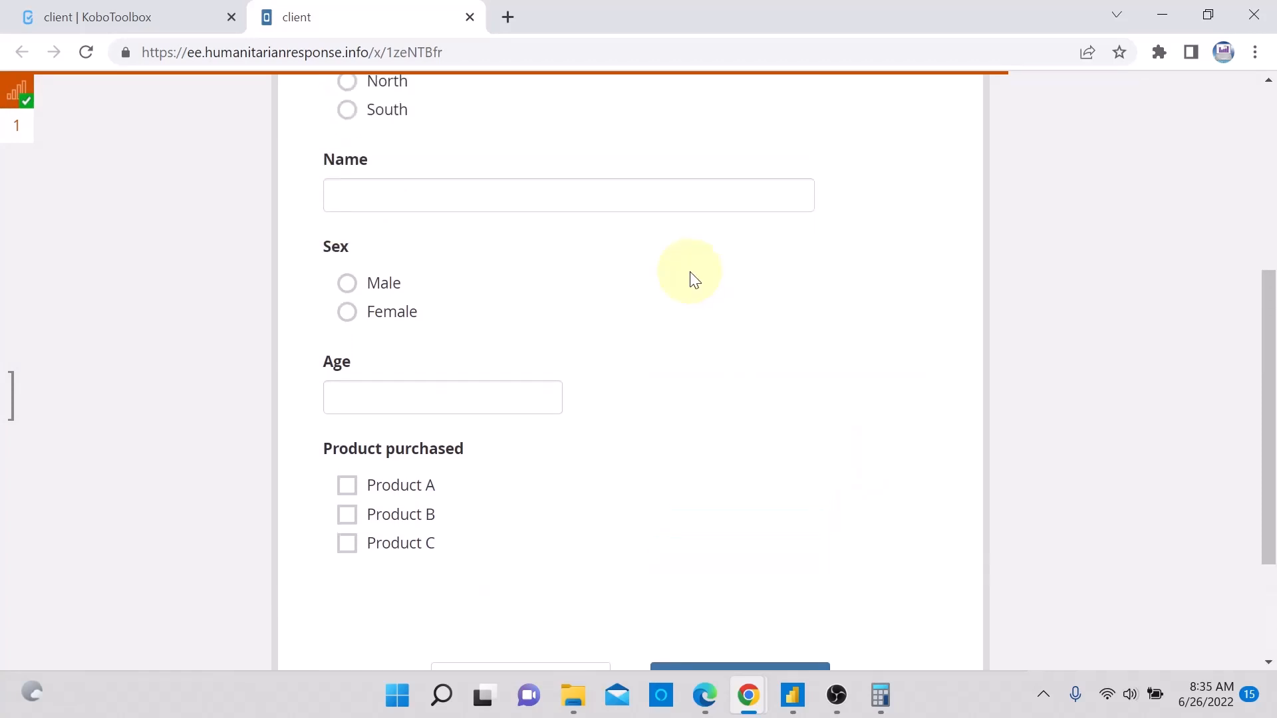
scroll(690, 277, up, 2)
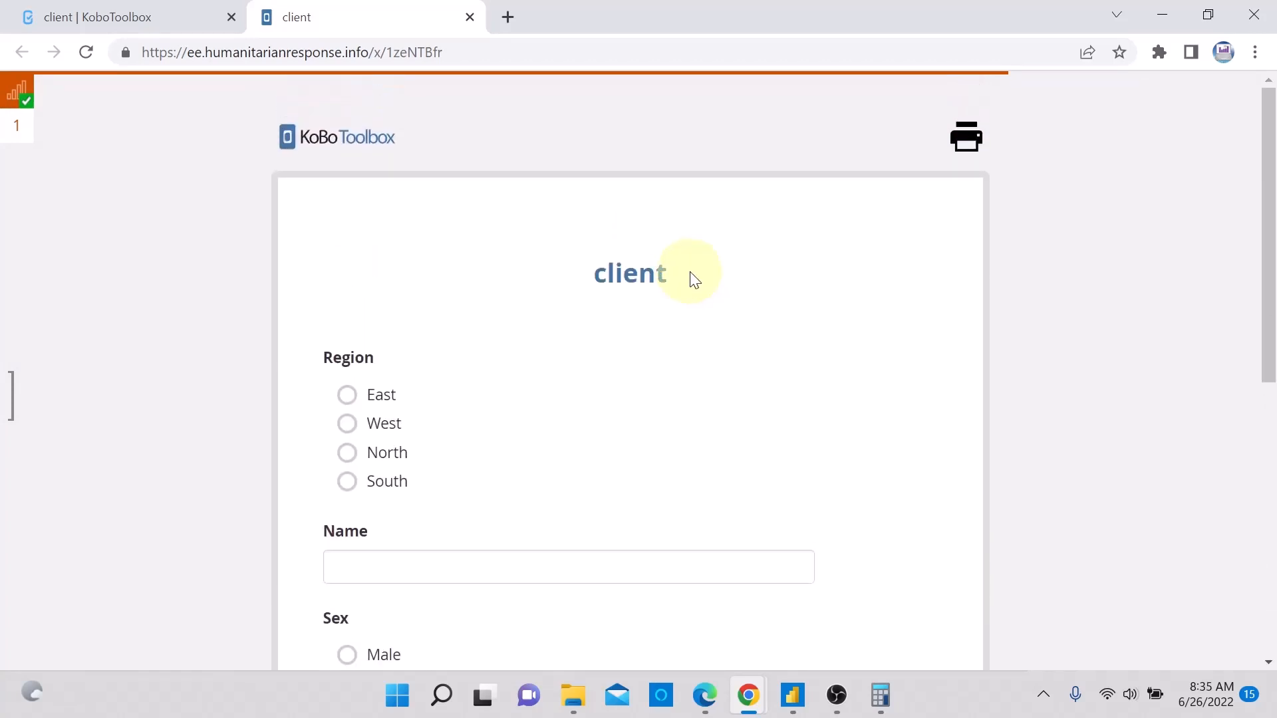
click(342, 399)
scroll(478, 422, down, 3)
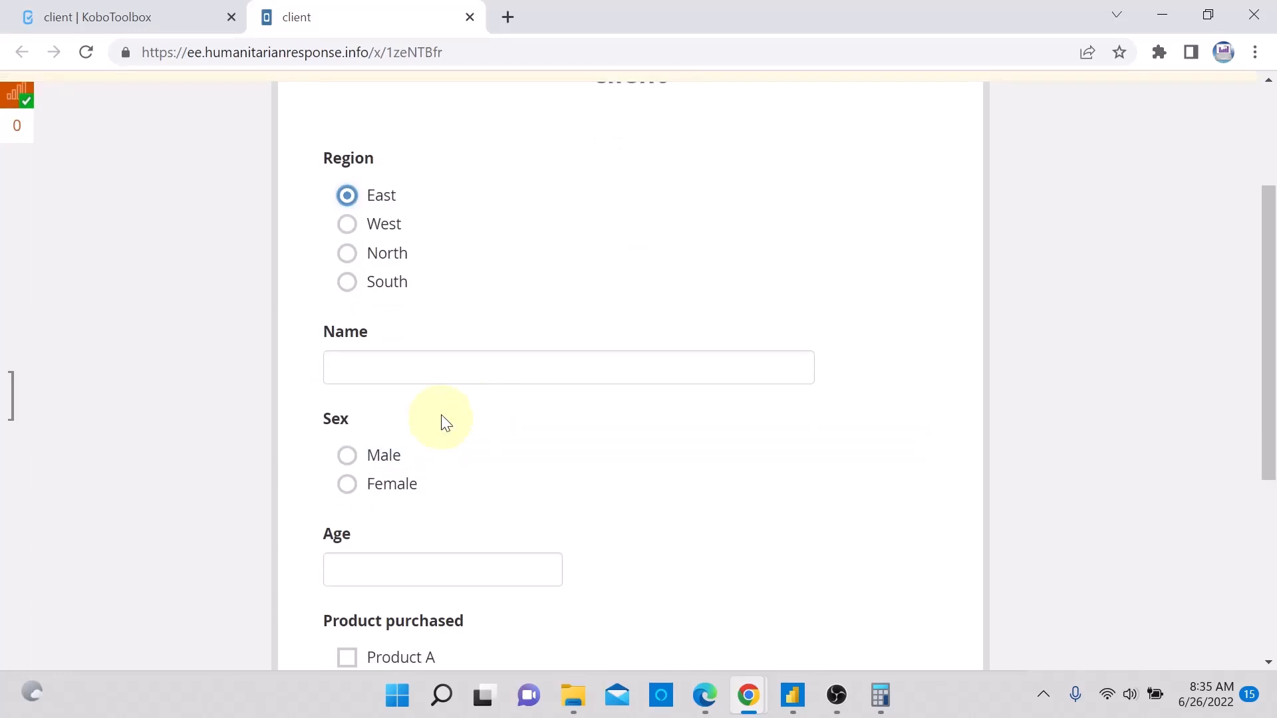
click(428, 369)
text(You)
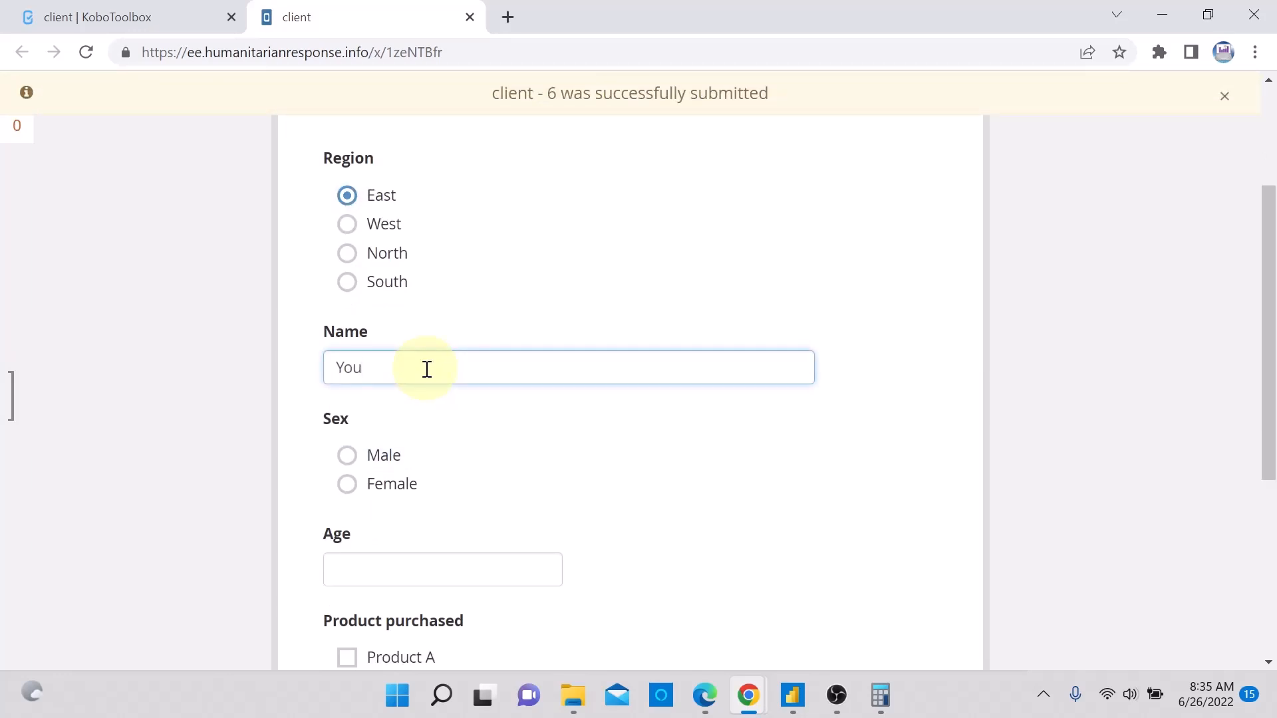
text(2)
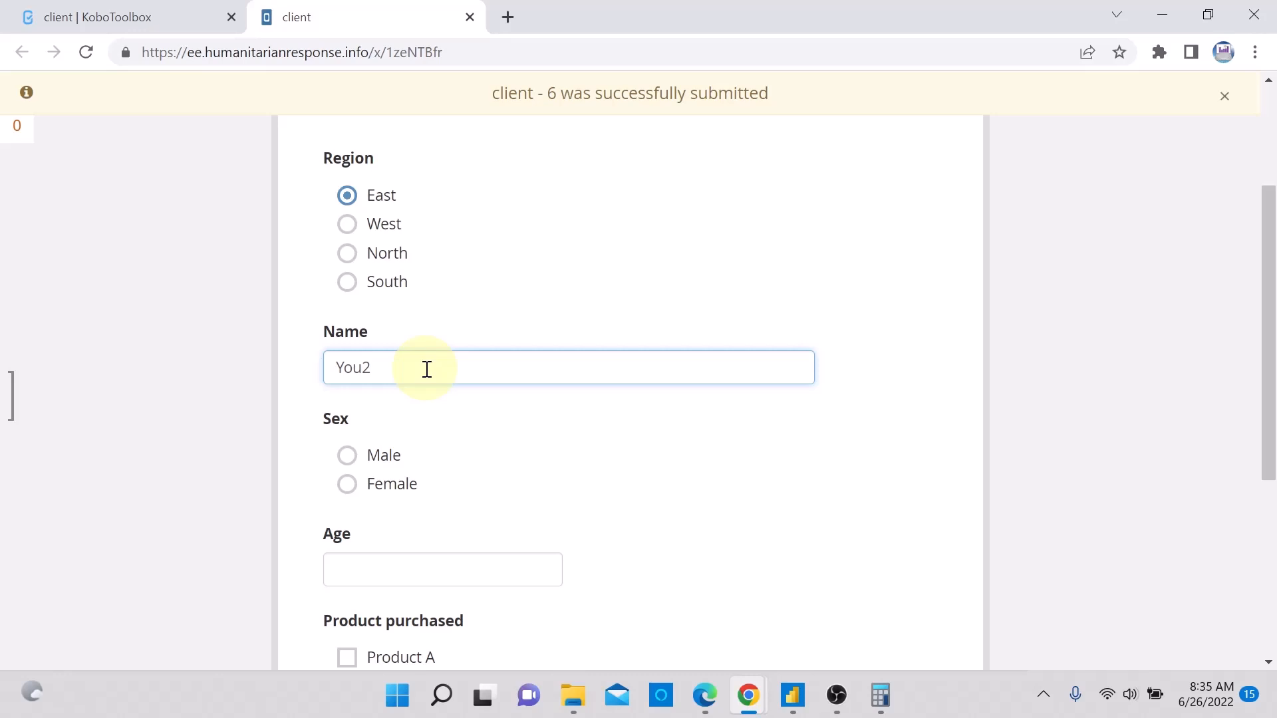
Step: Set the second record's Sex to Female and its Age to 13
click(346, 487)
click(348, 570)
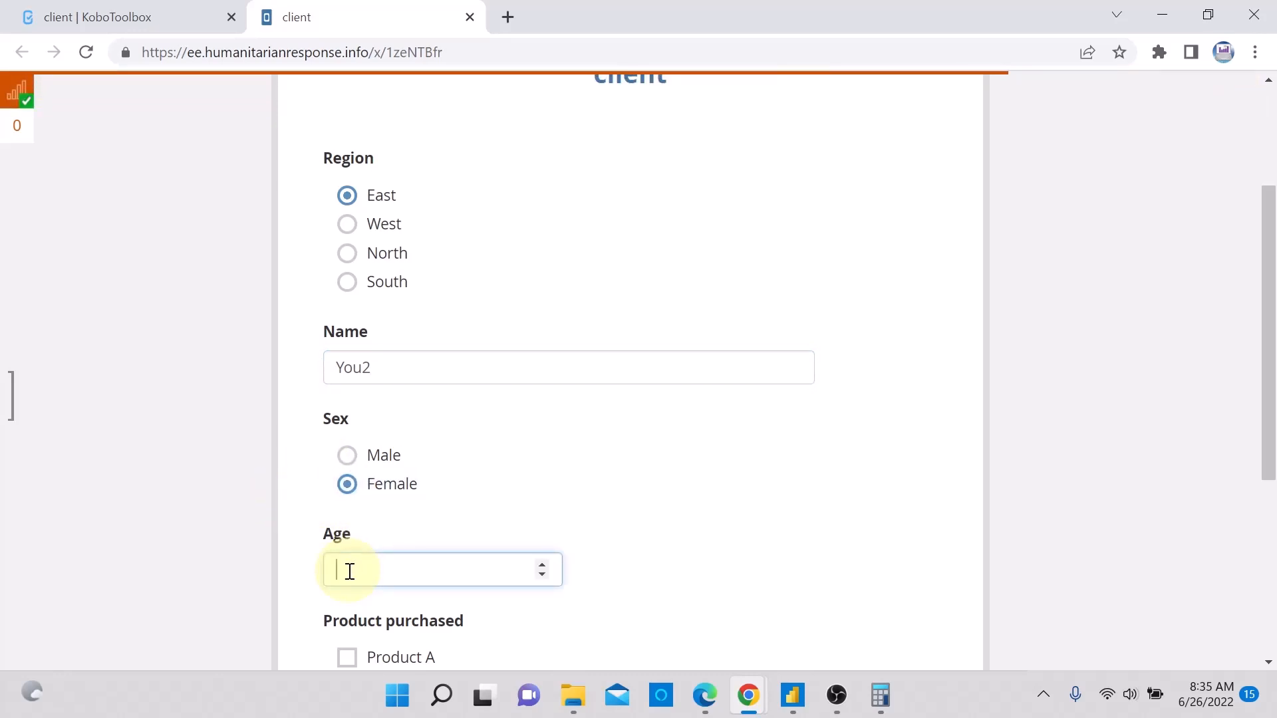
text(13)
Step: Mark only Product A as purchased and submit the second record, acknowledging the submission notice
scroll(359, 567, down, 3)
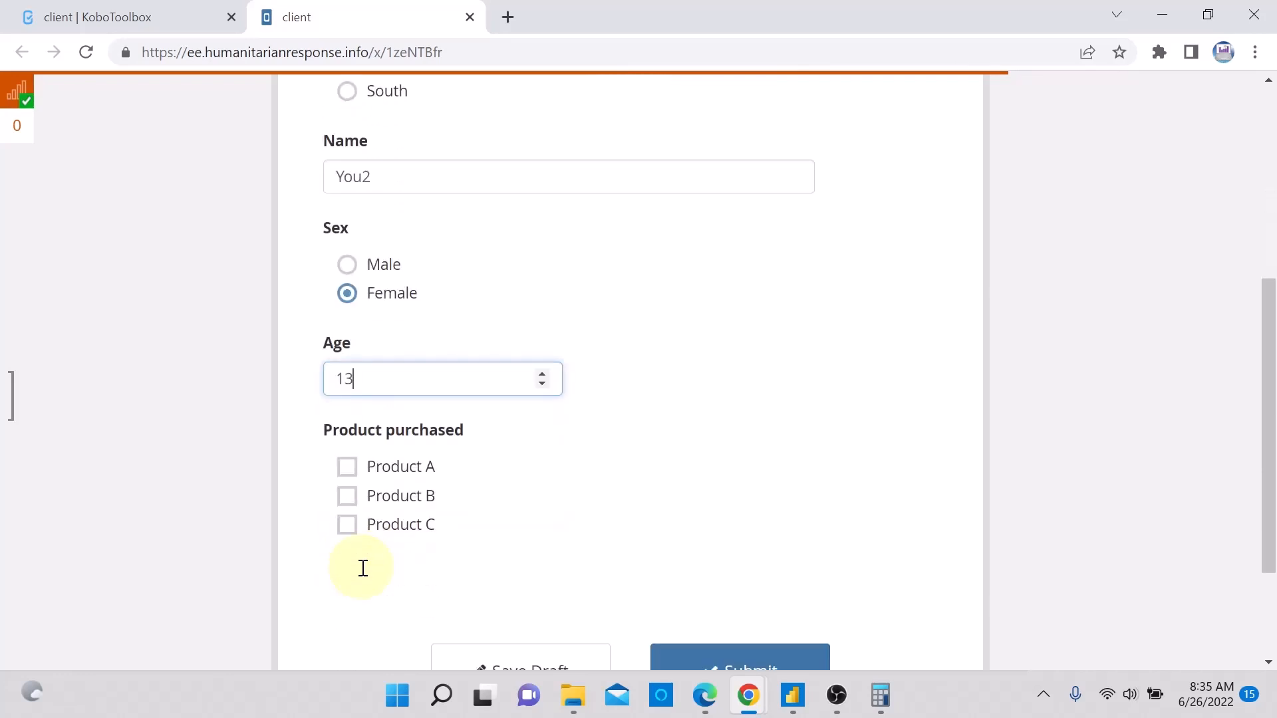
click(353, 456)
scroll(775, 450, down, 2)
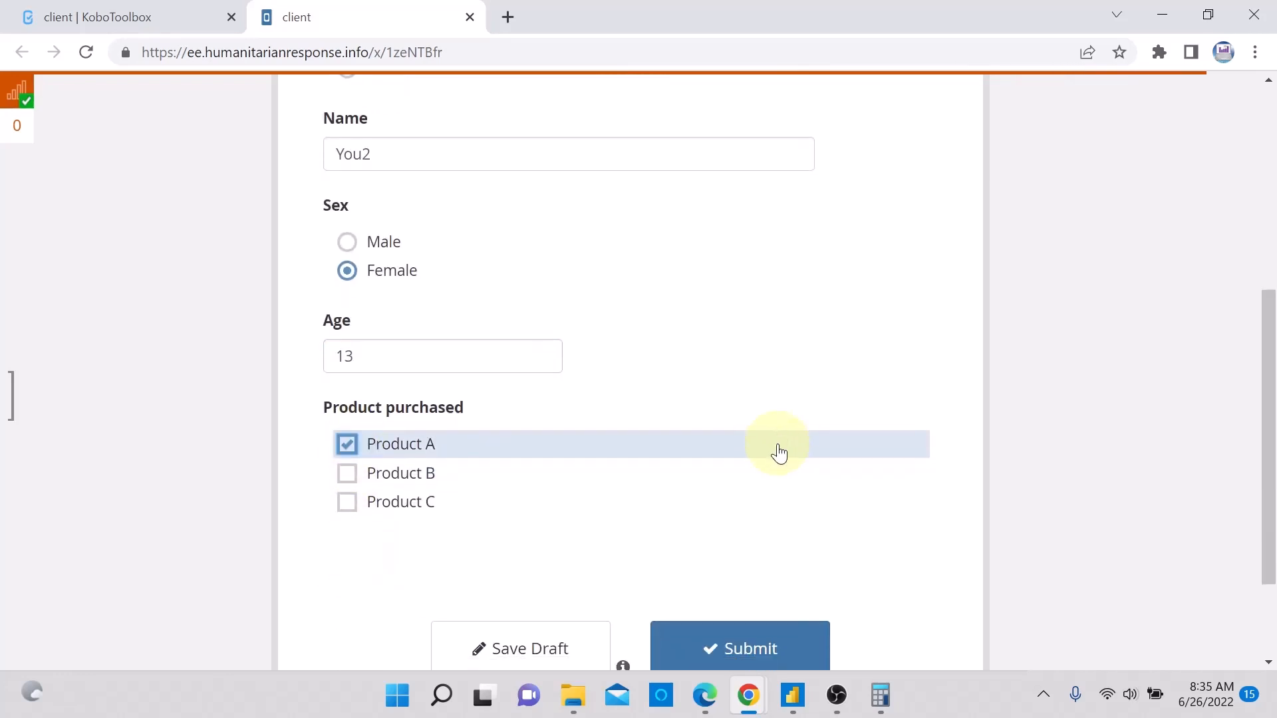
click(759, 565)
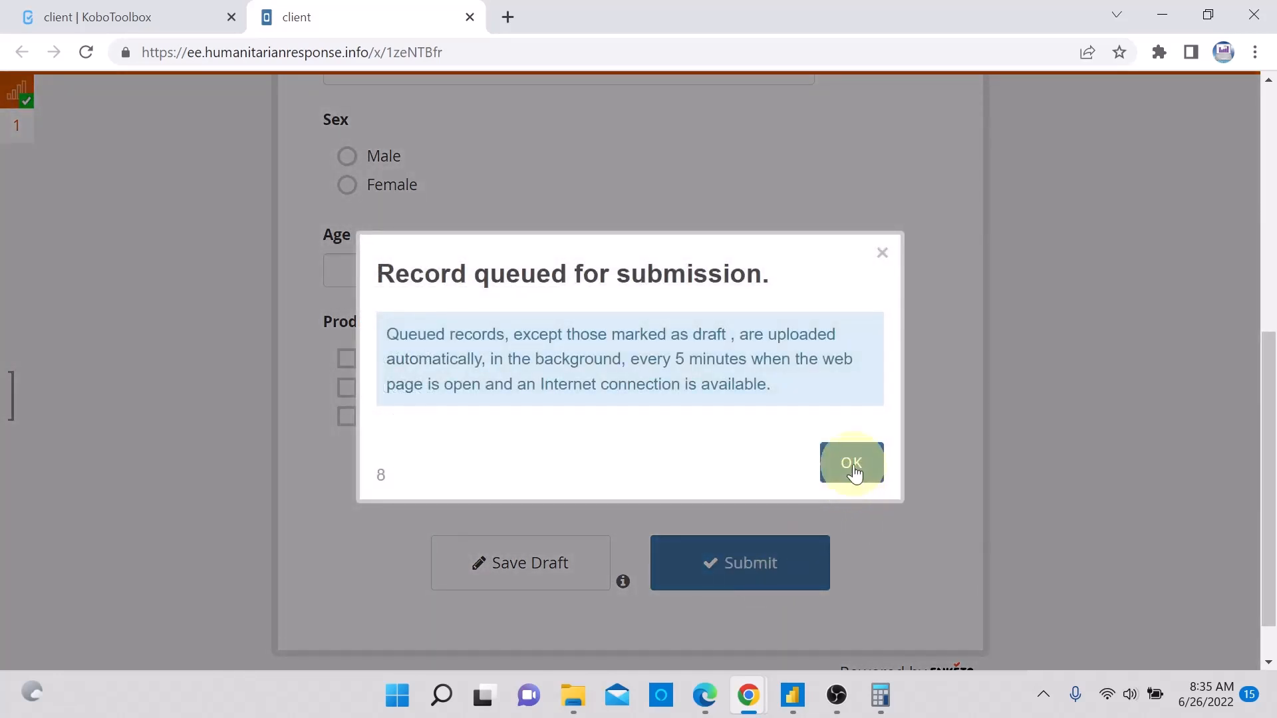
click(852, 466)
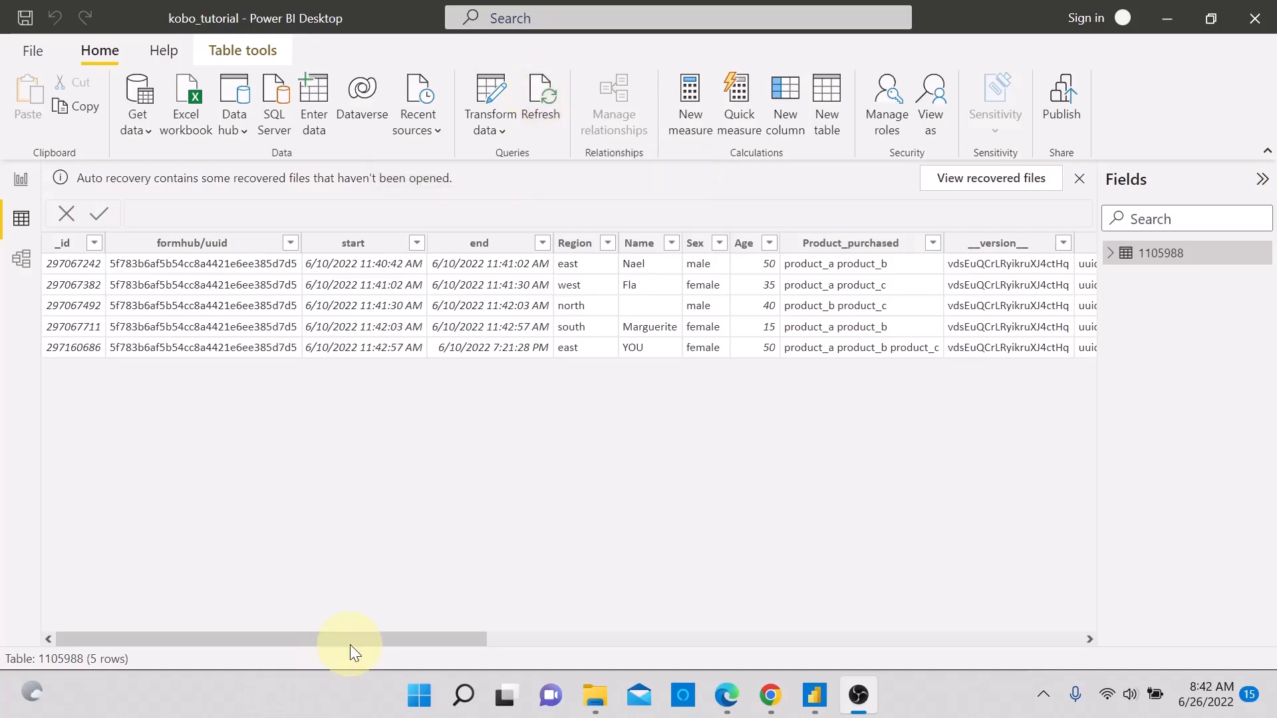
Step: Compare the Youth_Femal column with the Sex and Age columns of the 1105988 table in Power BI Desktop's data view
drag(352, 640, 987, 639)
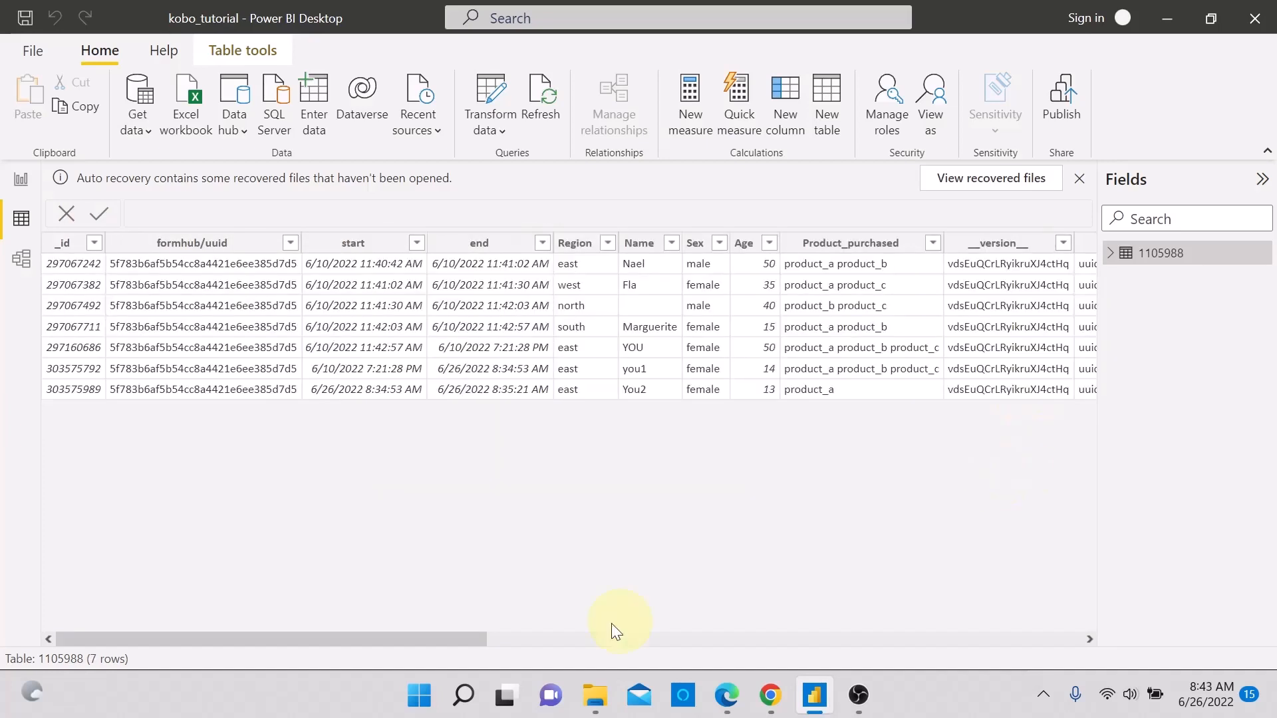
drag(478, 637, 1080, 648)
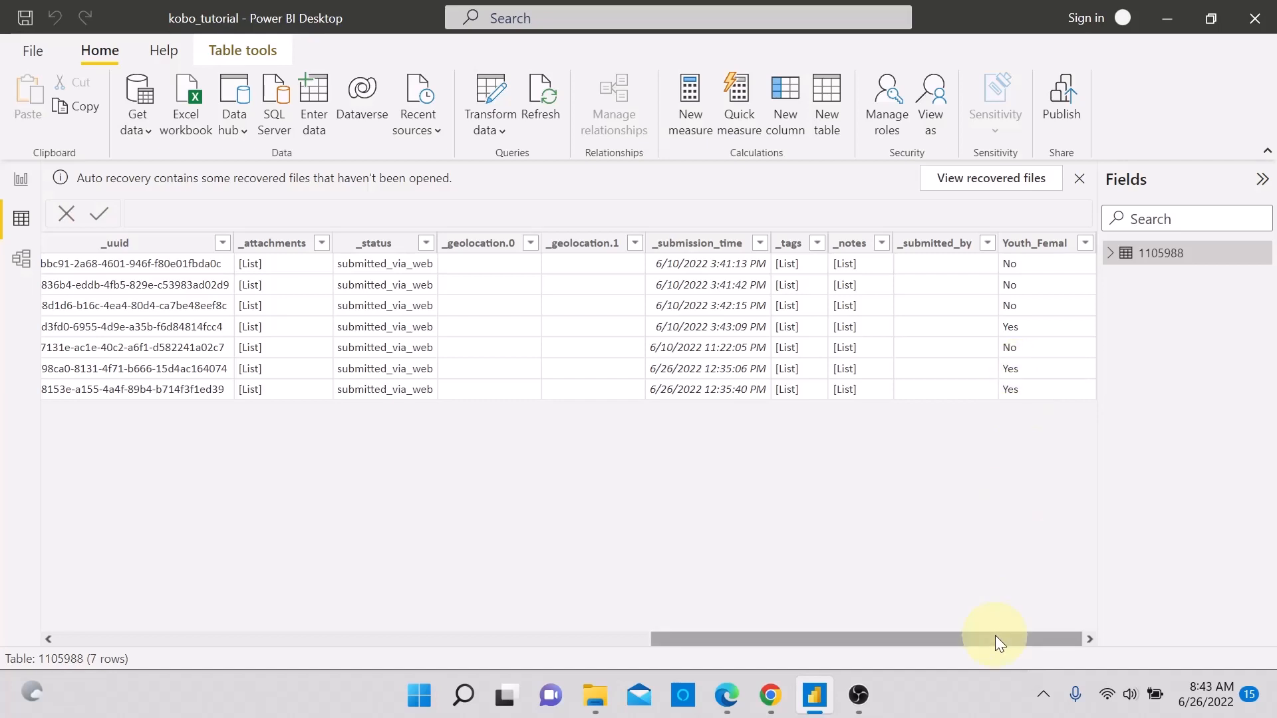
drag(995, 636, 512, 629)
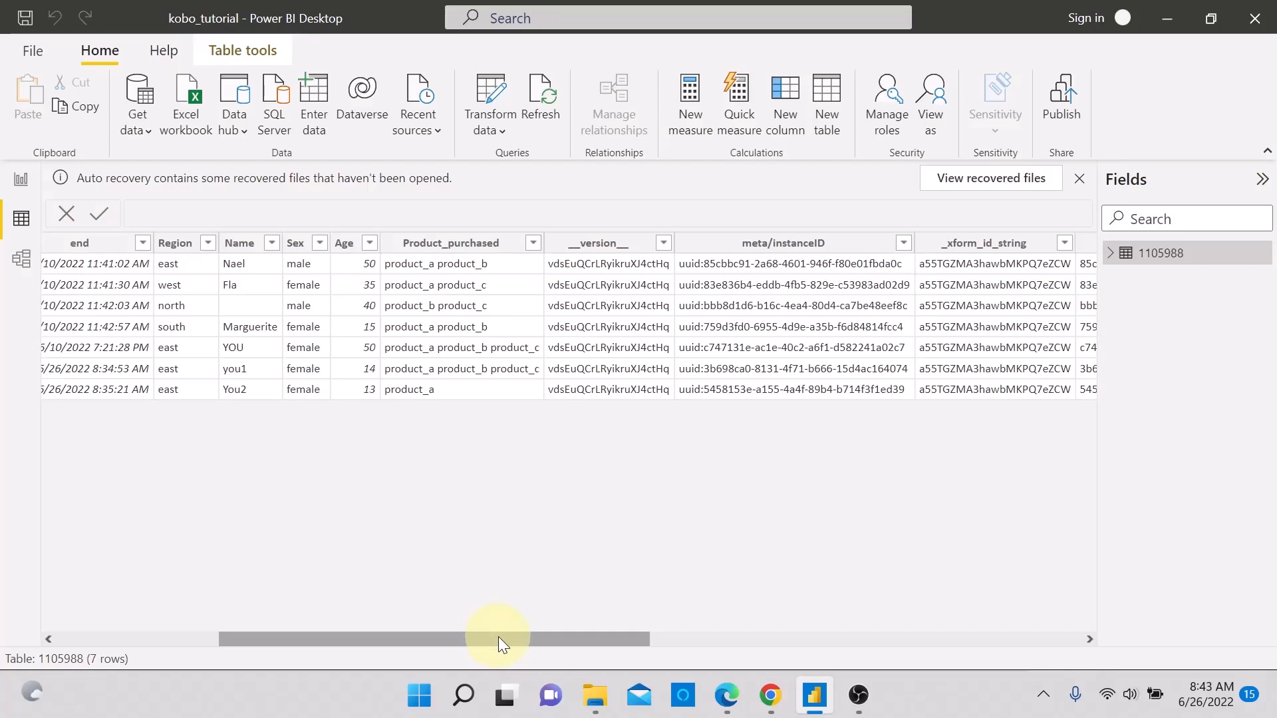
drag(497, 638, 1092, 656)
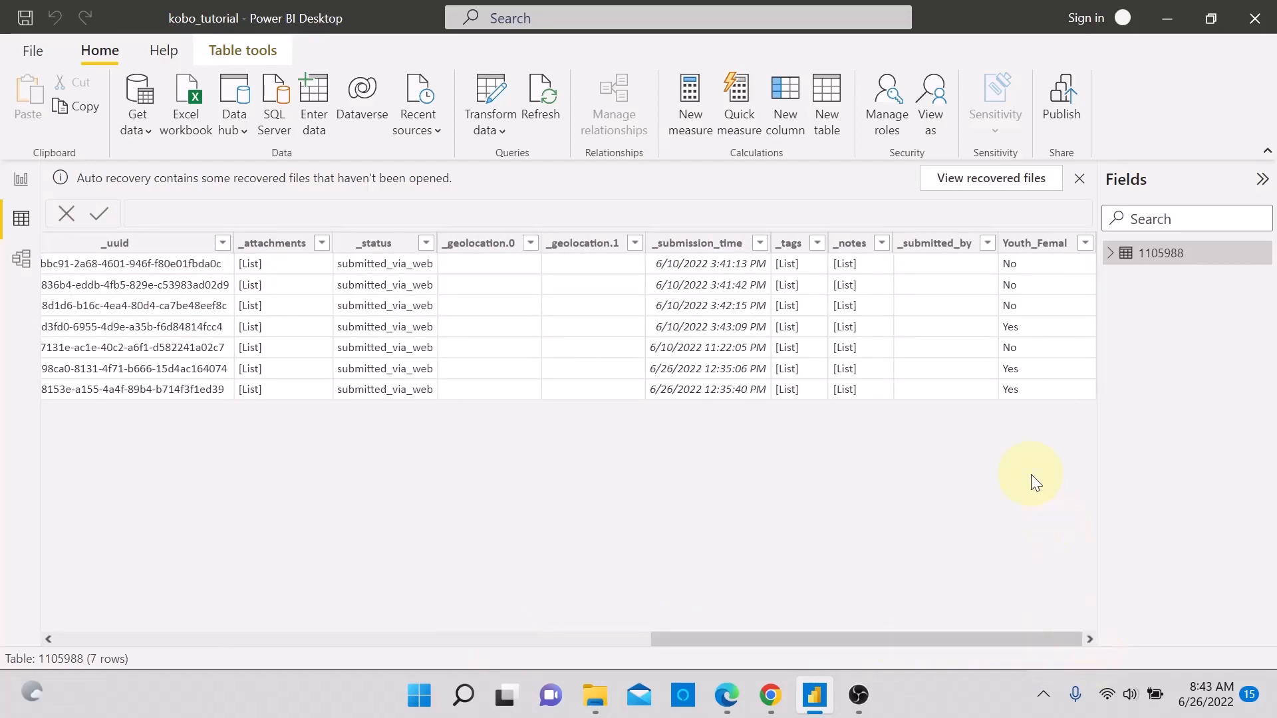